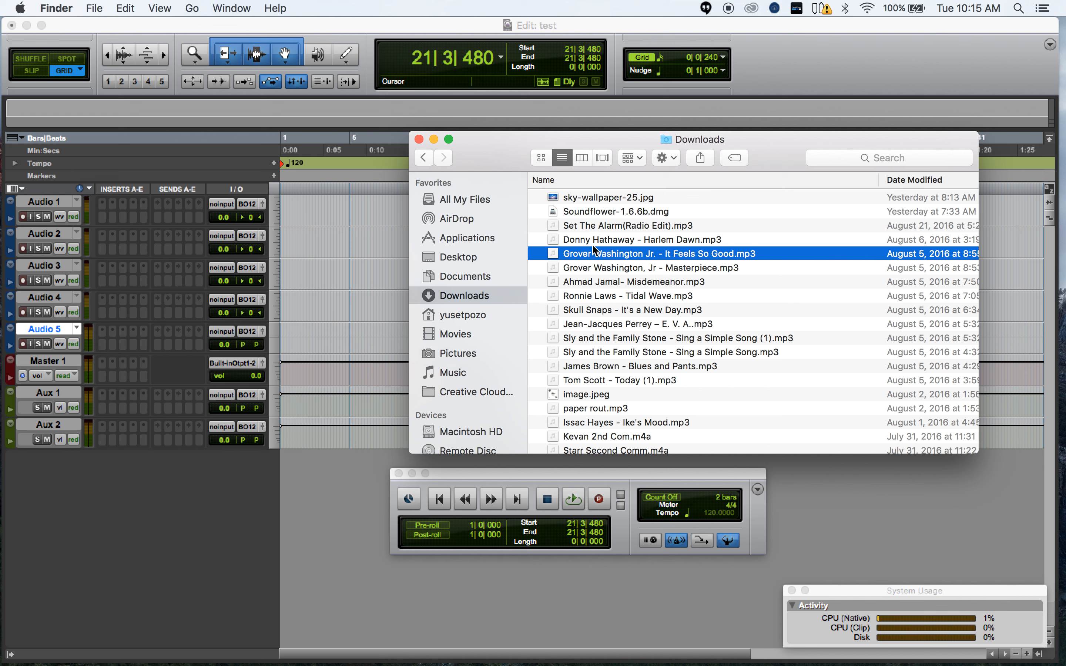
Preview "Grover Washington Jr. - It Feels So Good.mp3" and import it onto Audio 5, aligned to the session start at 1|1|000
key("space")
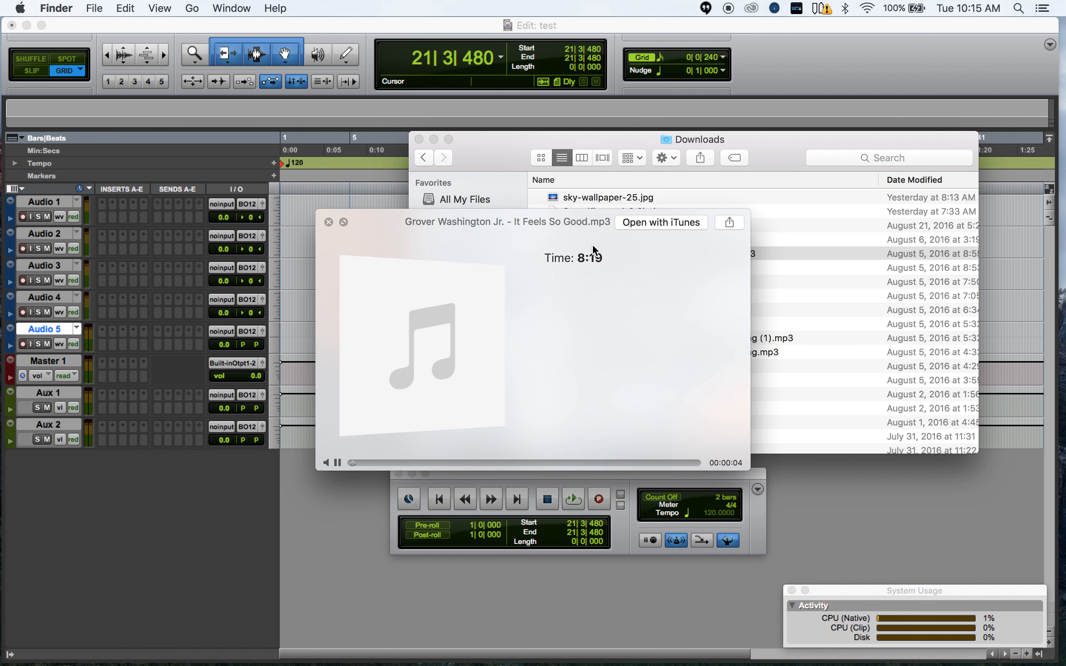
key("space")
left_click_drag(595, 250, 309, 338)
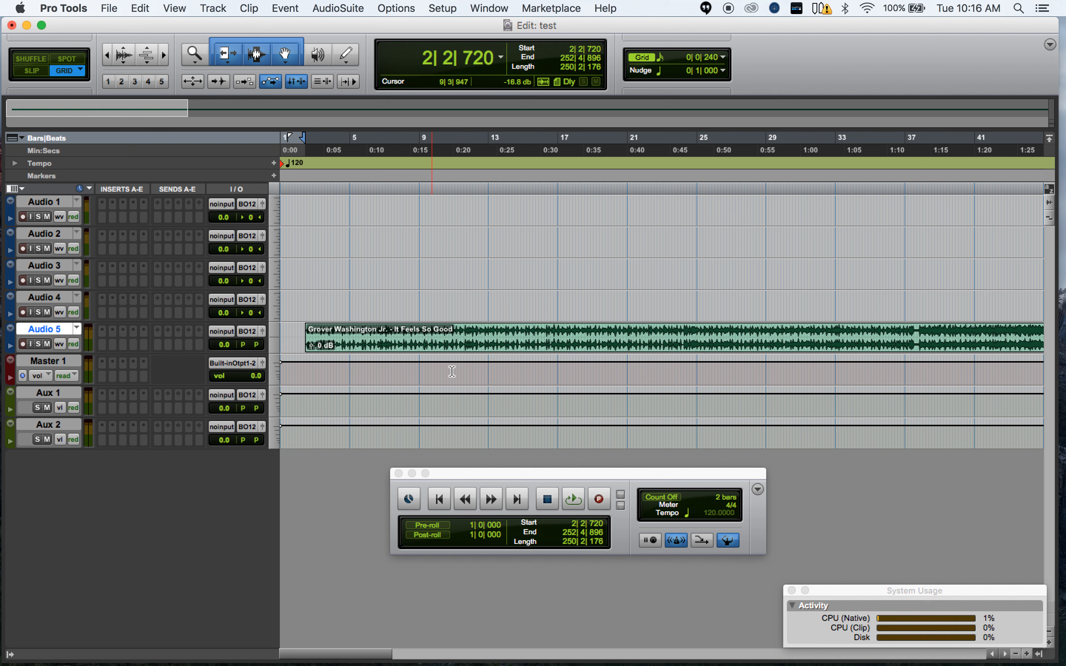
left_click_drag(660, 352, 599, 352)
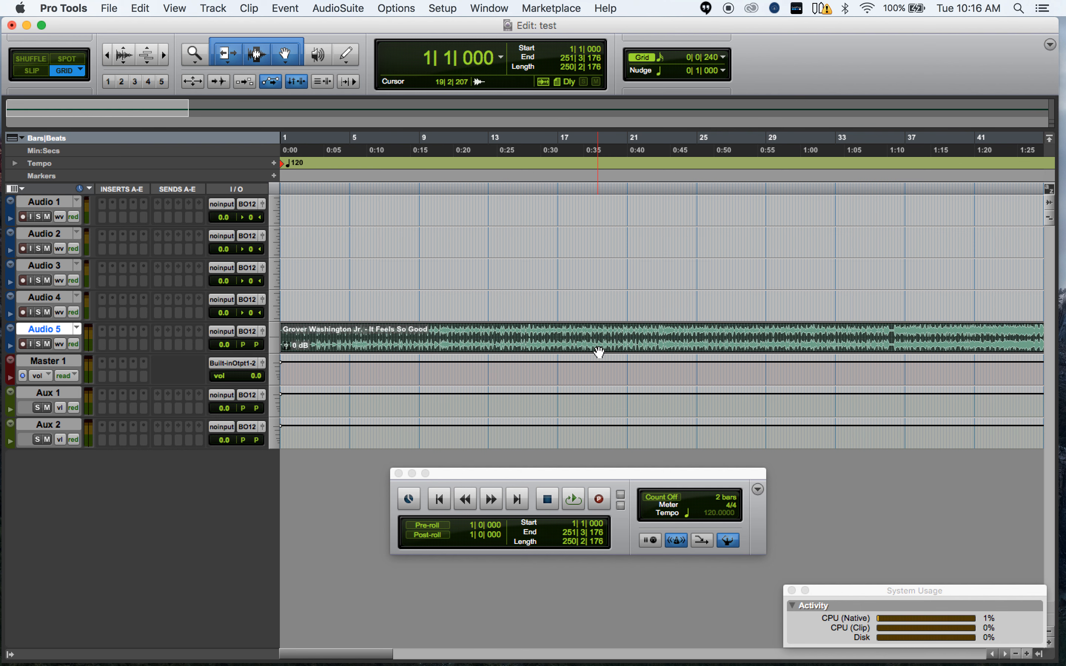
left_click(532, 311)
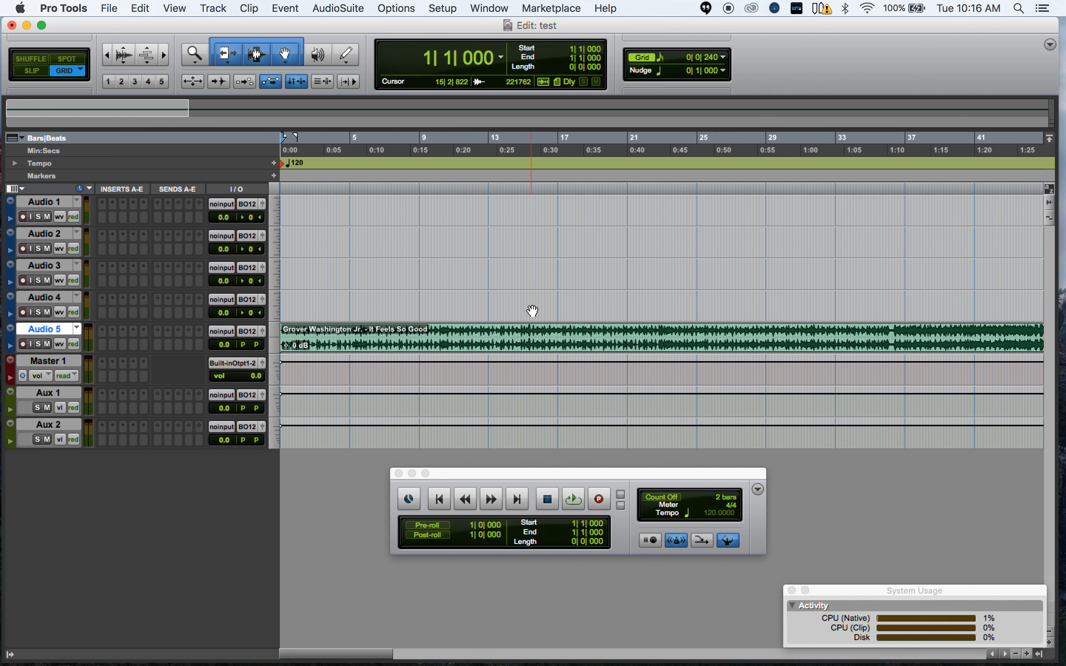
Audition the song's opening, separate the Audio 5 clip at 6|1|480 and delete the portion after the cut
key("space")
key("t")
key("t")
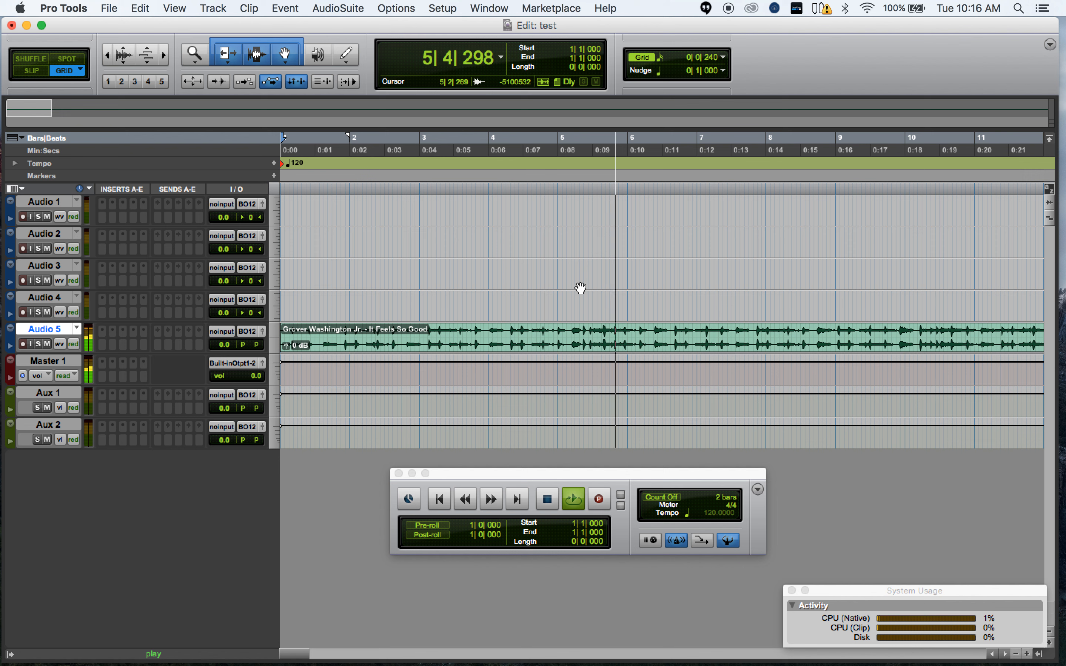
key("space")
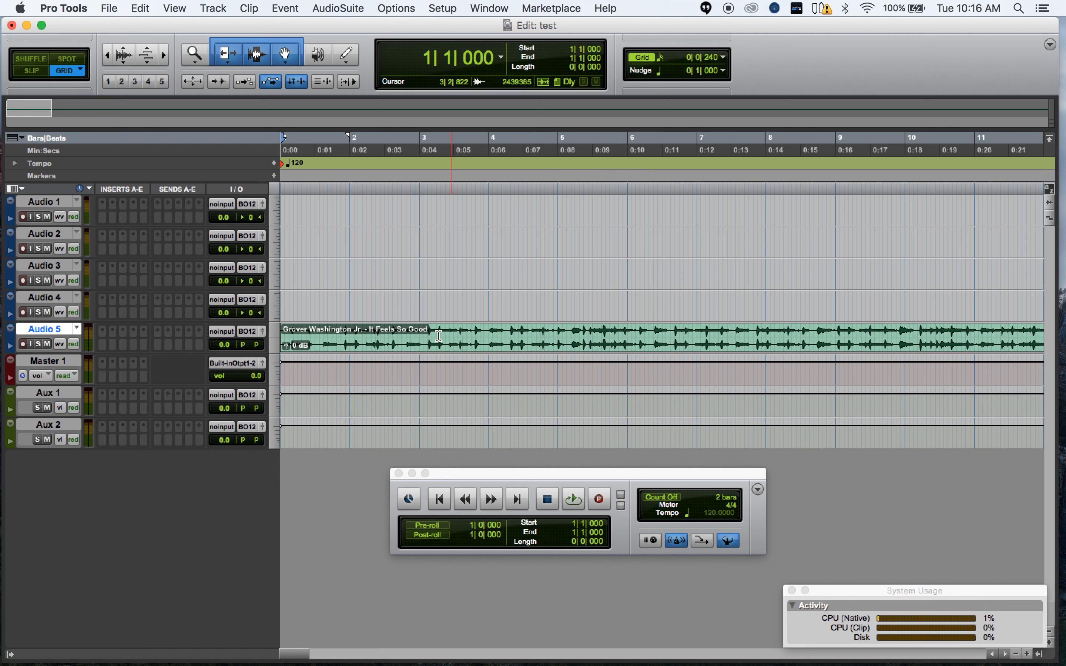
left_click(636, 337)
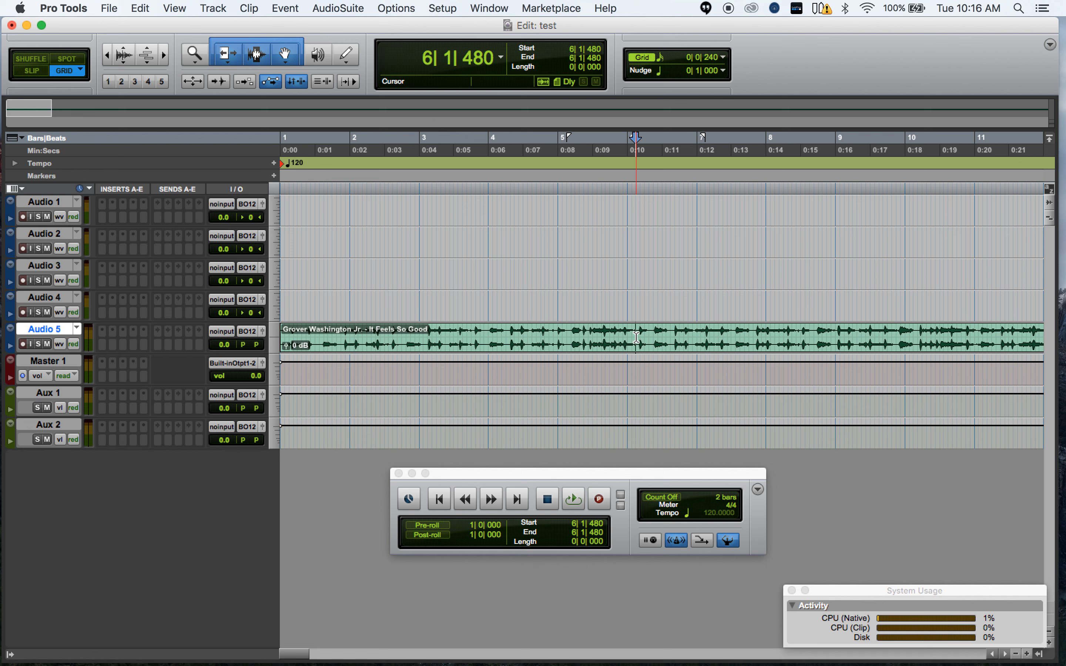
key("super+e")
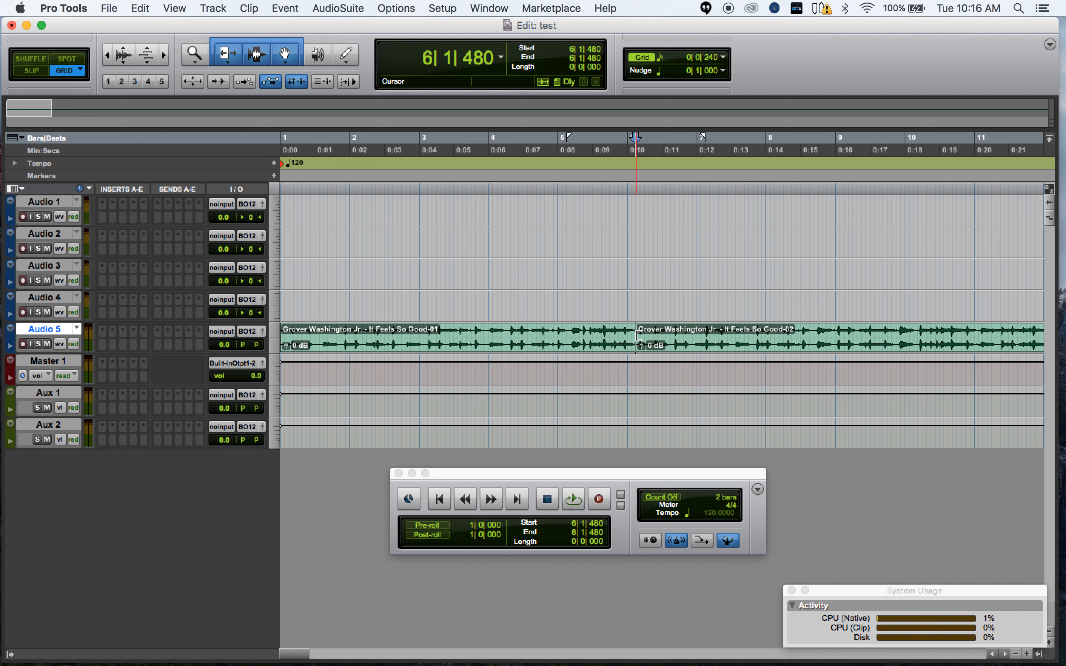
left_click(690, 349)
key("Delete")
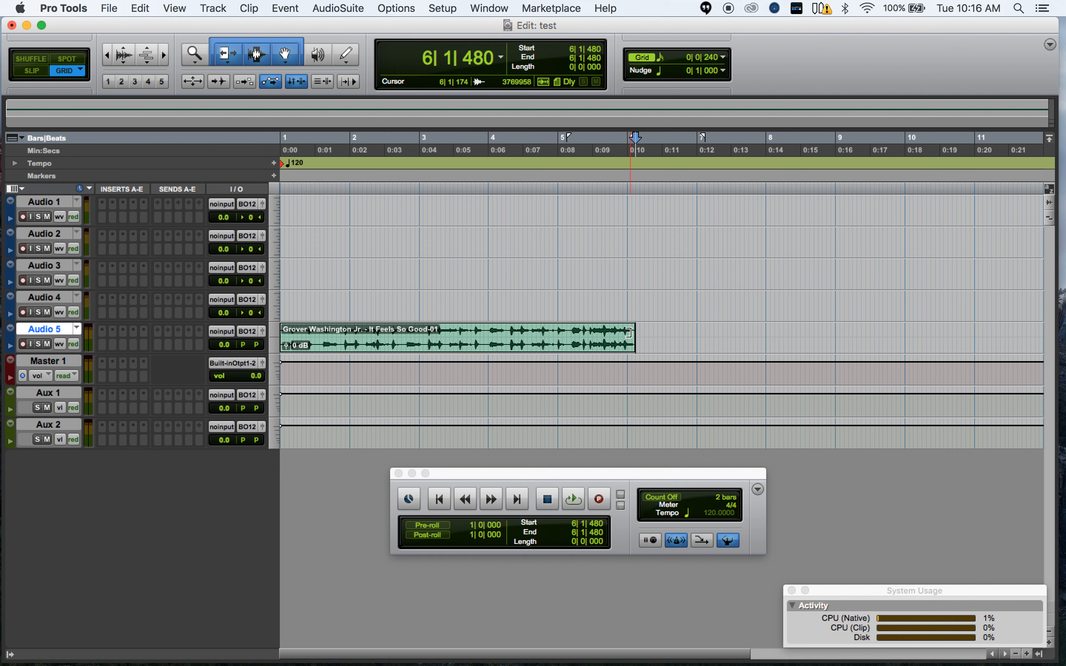
Play the remaining Audio 5 clip from 3|3|720 and trim its end to 5|4|720 on the grid
left_click(467, 304)
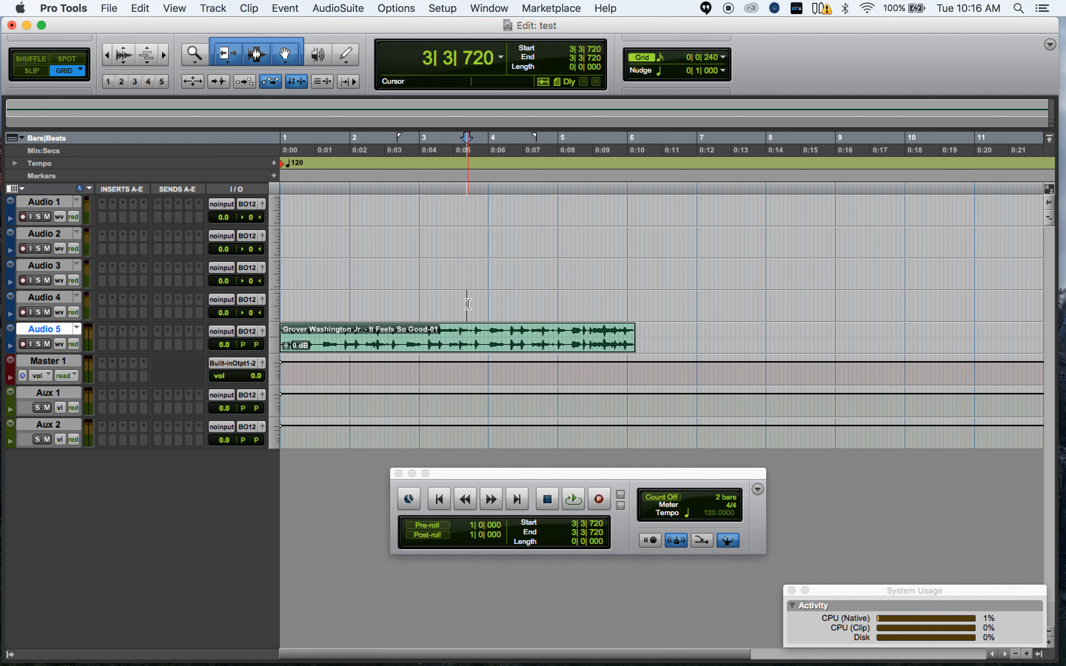
key("space")
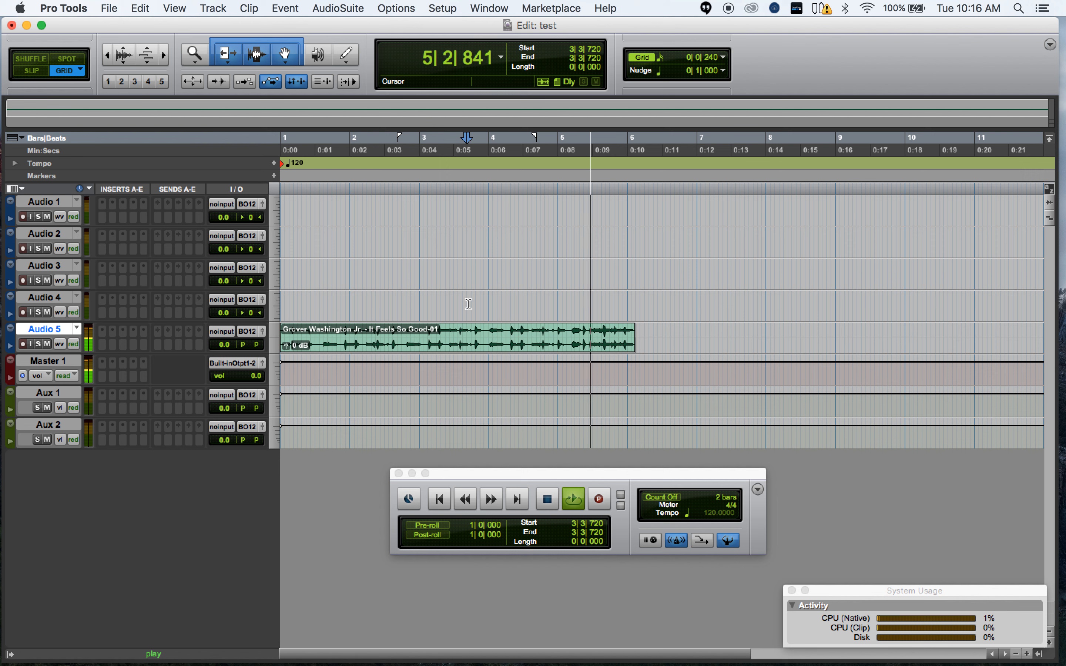
key("space")
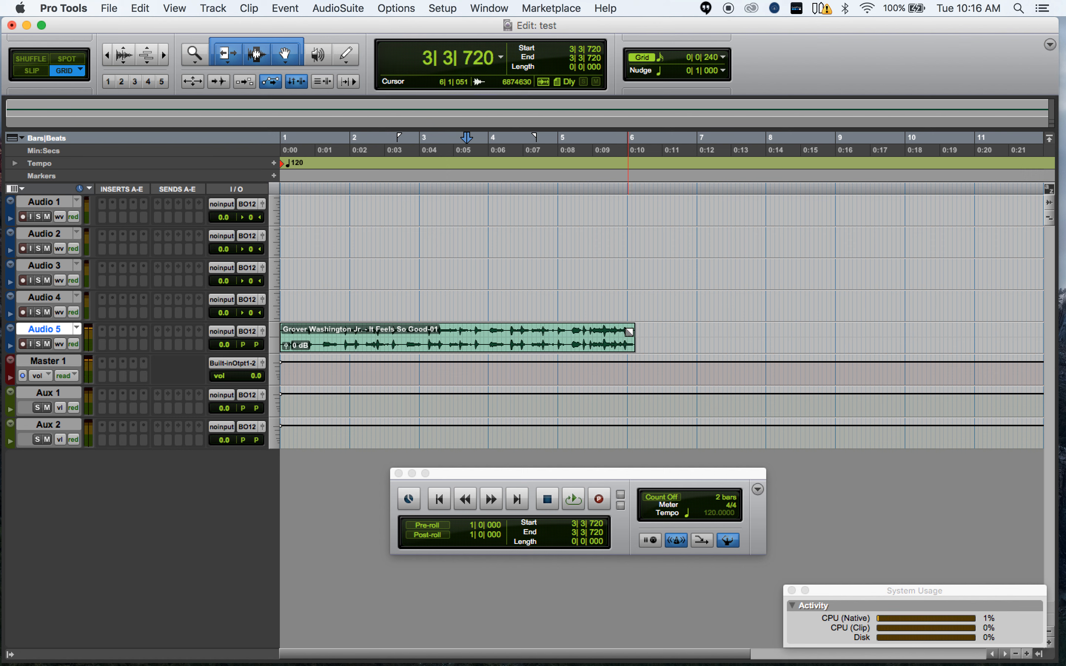
left_click(628, 331)
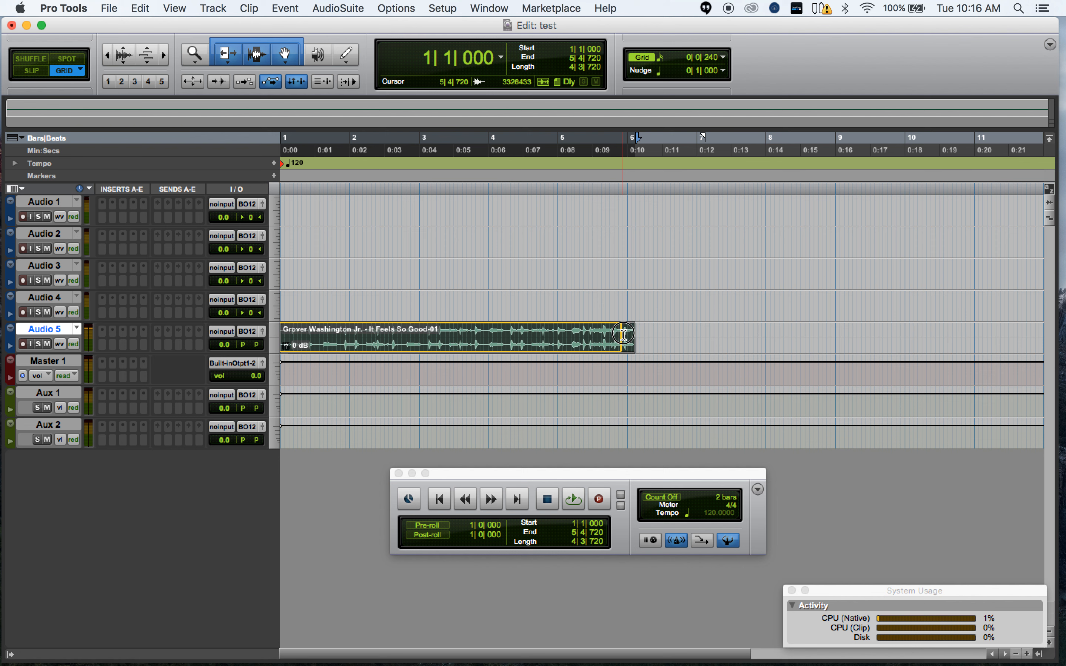
Switch to Slip mode and extend the end of the Audio 5 clip to 5|4|827, then return to the session start
left_click(30, 75)
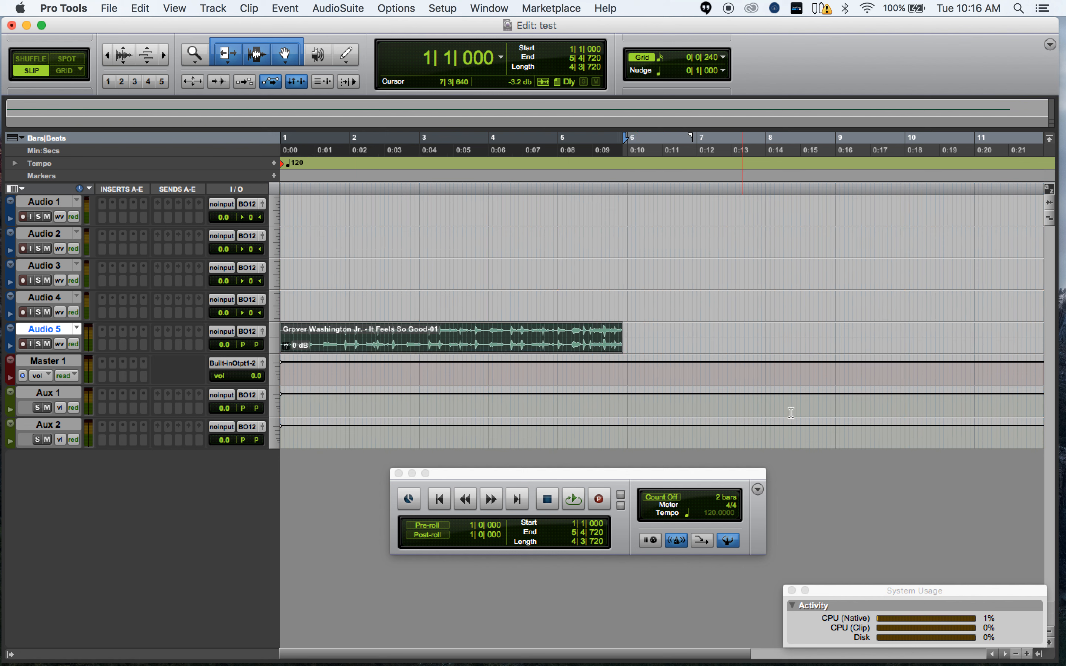
left_click(1026, 654)
left_click(1027, 654)
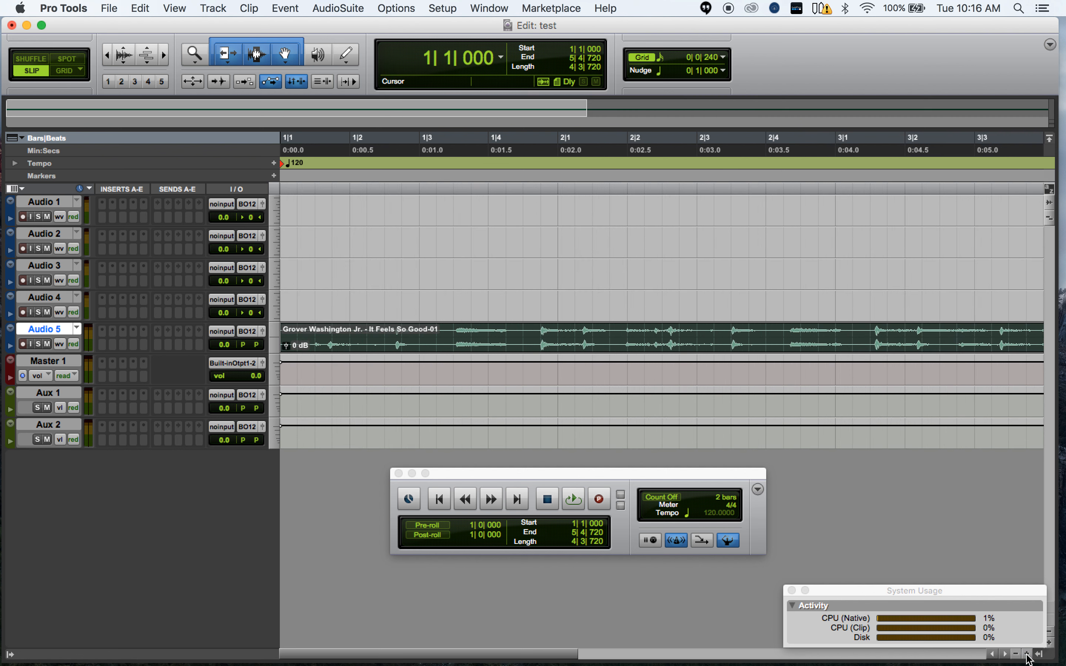
scroll(699, 359, "right", 10)
mouse_move(608, 337)
left_mouse_down()
mouse_move(661, 337)
mouse_move(619, 337)
left_mouse_up()
key("Return")
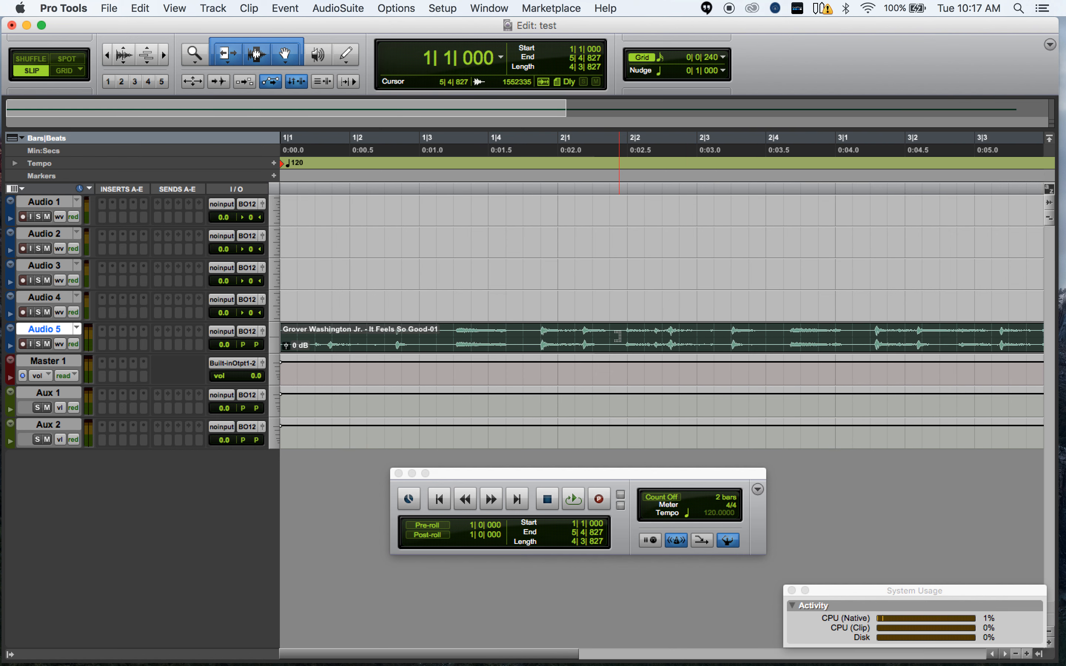
Hide the clip names and the clip gain info so the waveforms in the Edit window are unobstructed
left_click(172, 8)
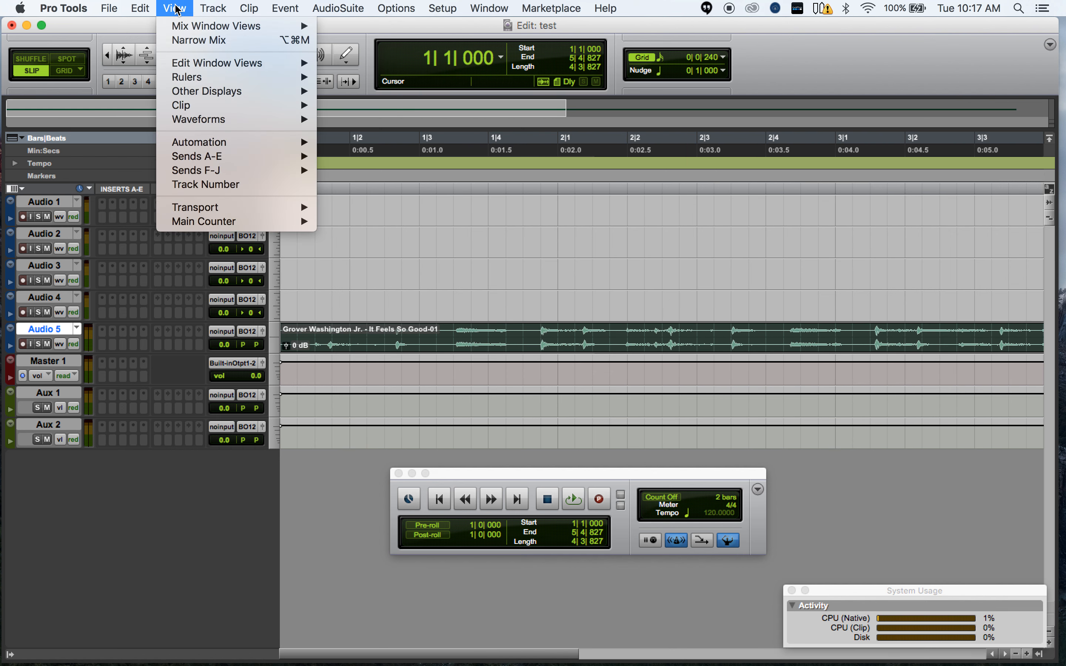
mouse_move(140, 8)
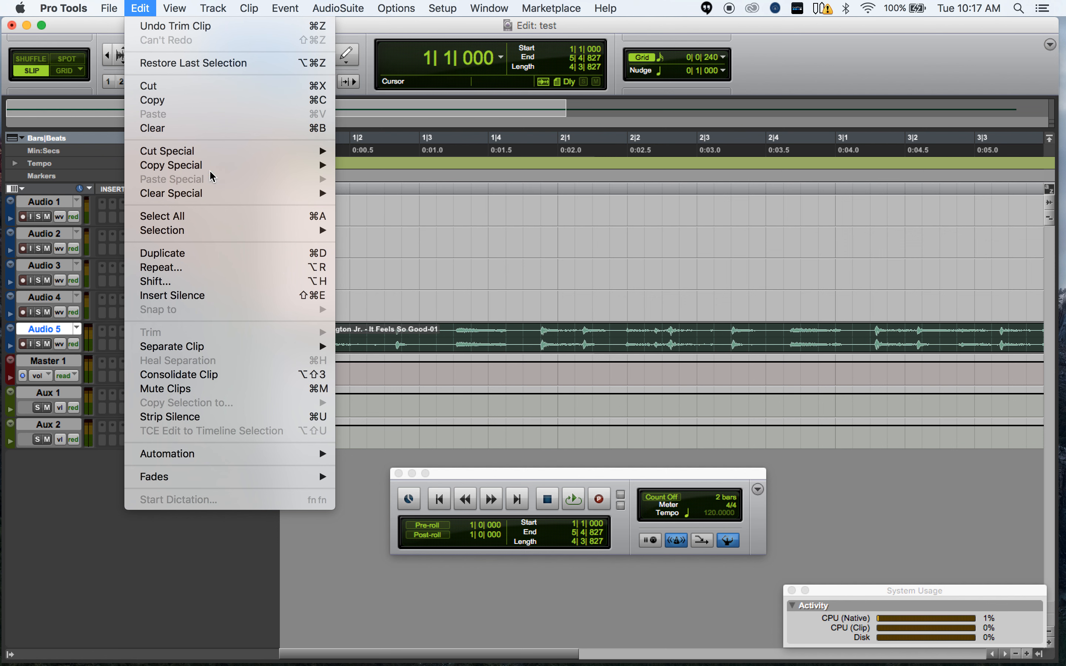
mouse_move(185, 6)
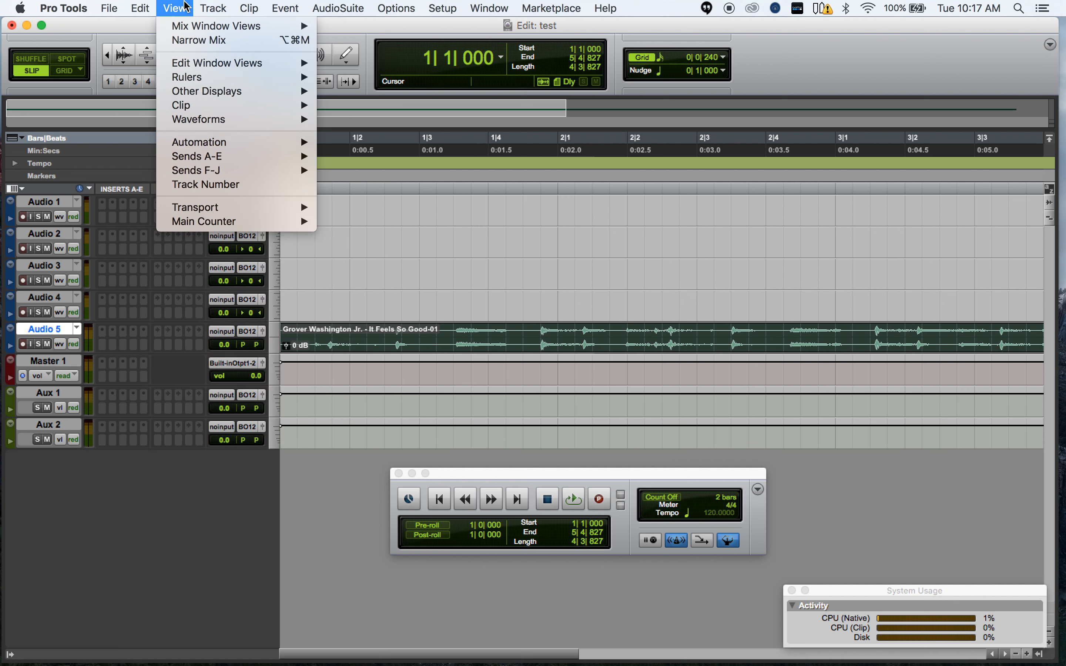
mouse_move(187, 116)
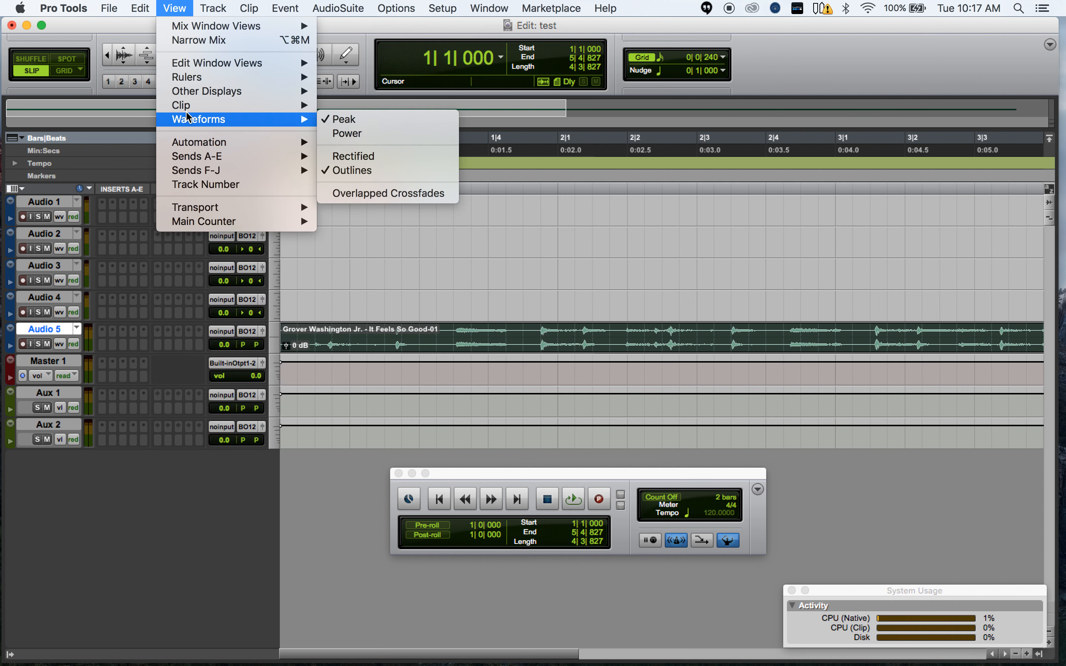
mouse_move(290, 105)
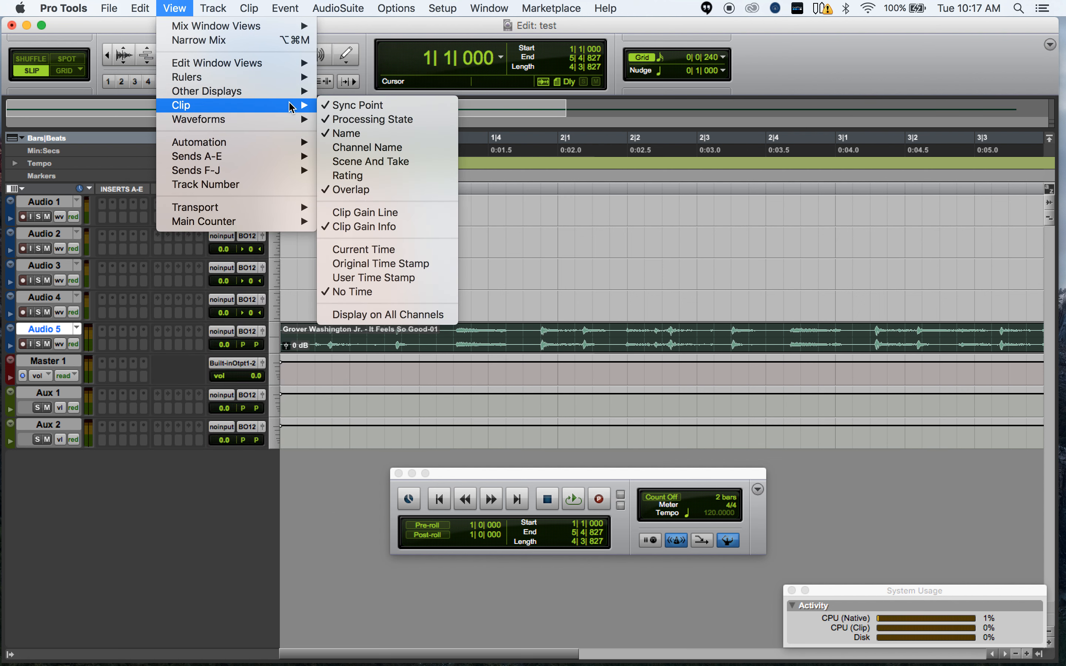
left_click(357, 141)
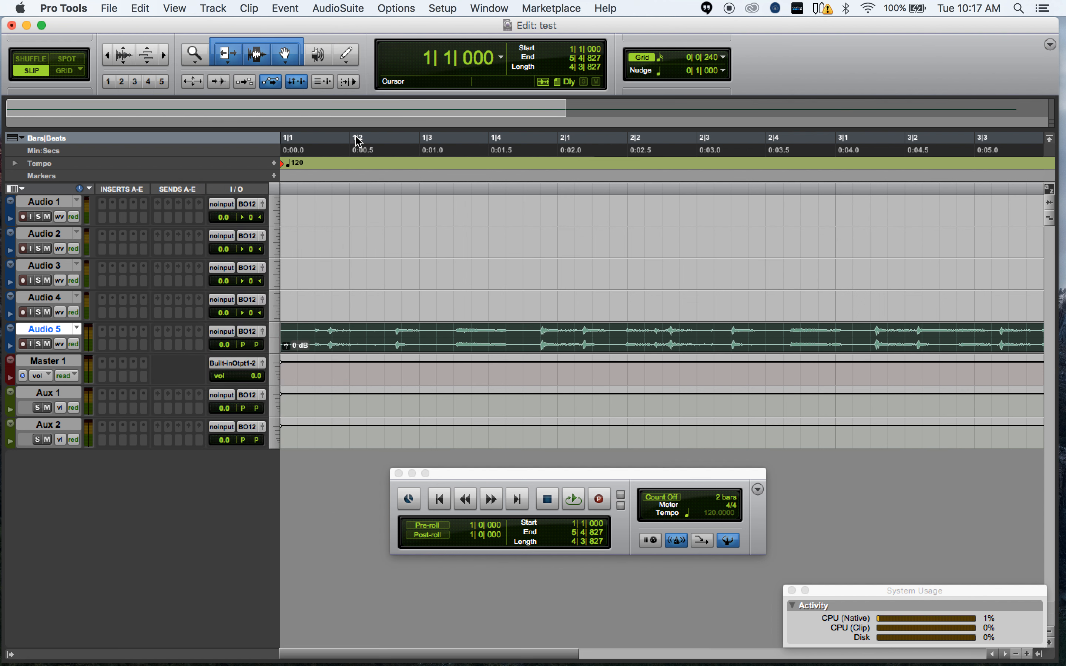
left_click(175, 9)
mouse_move(236, 127)
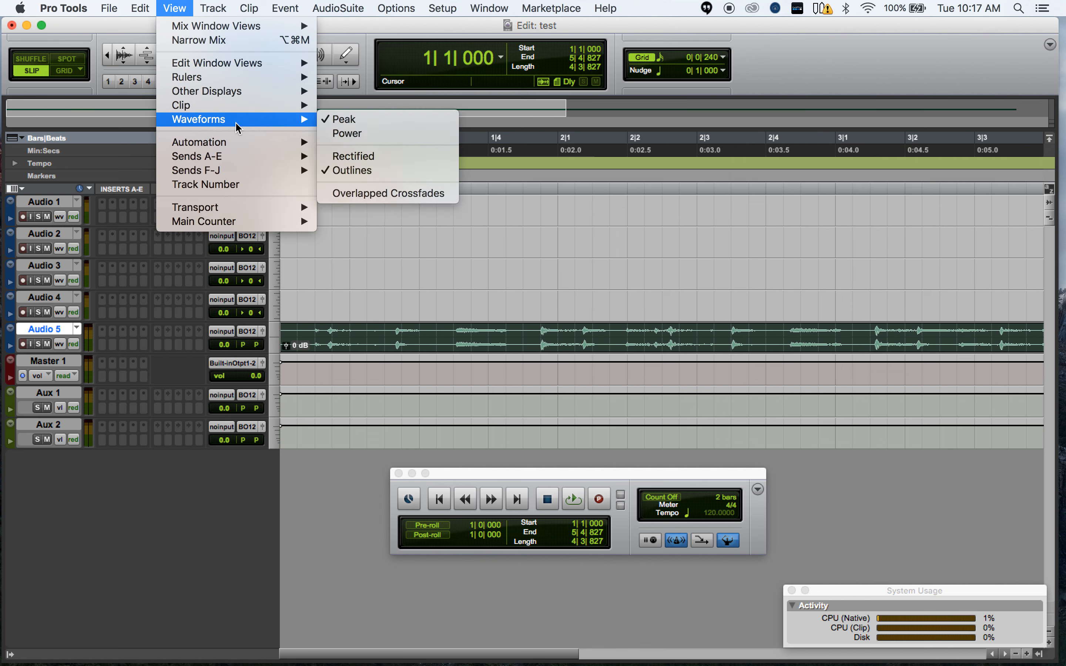
mouse_move(299, 105)
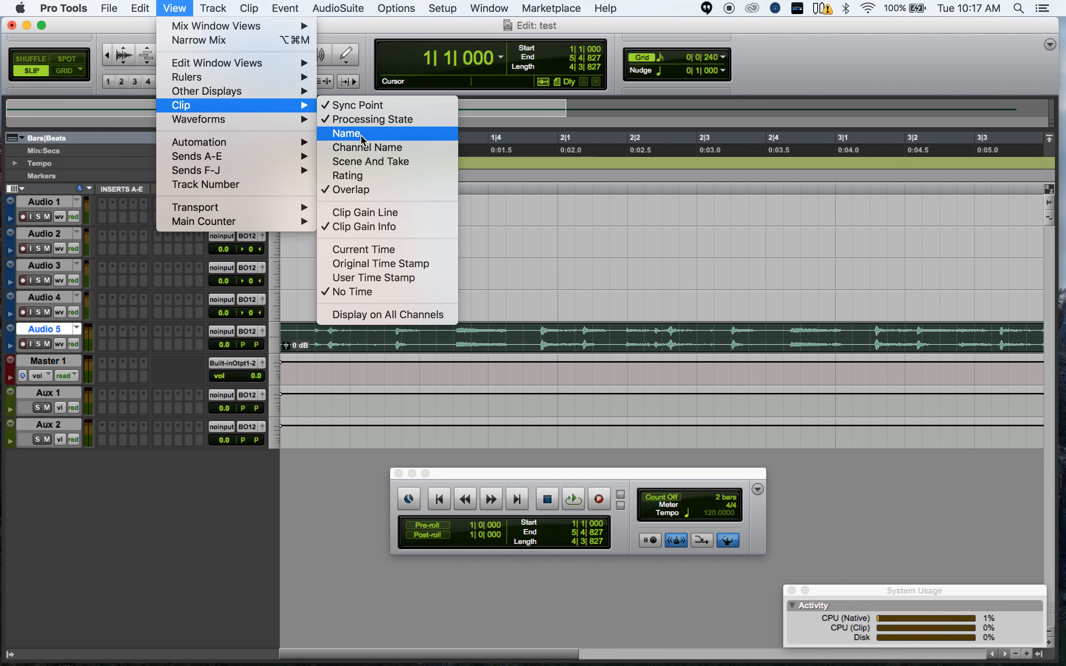
left_click(392, 228)
Trim the start of the Audio 5 clip to the first hit at 1|1|666 and move the clip back to 1|1|000
left_click_drag(282, 337, 331, 331)
key("space")
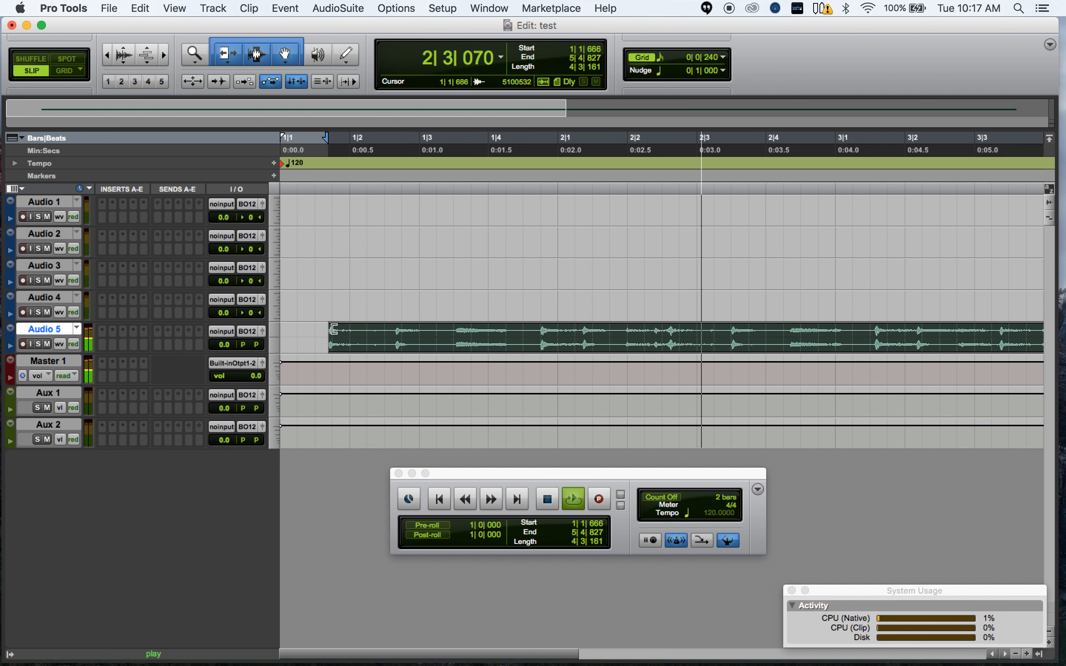
left_click_drag(331, 332, 333, 331)
key("space")
key("super+z")
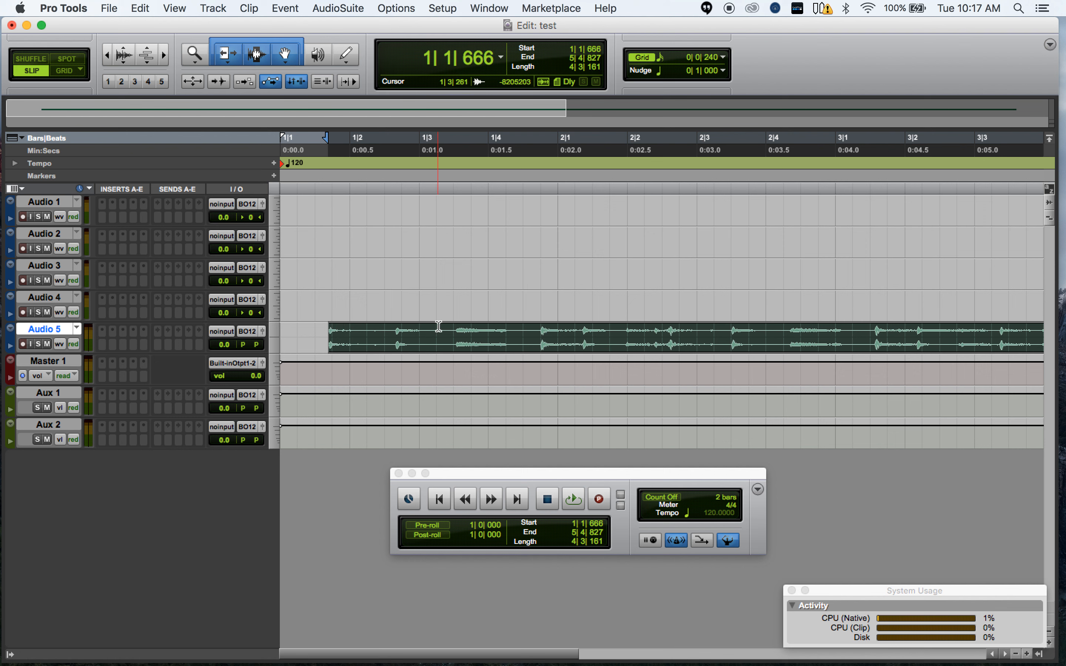
left_click_drag(444, 355, 363, 354)
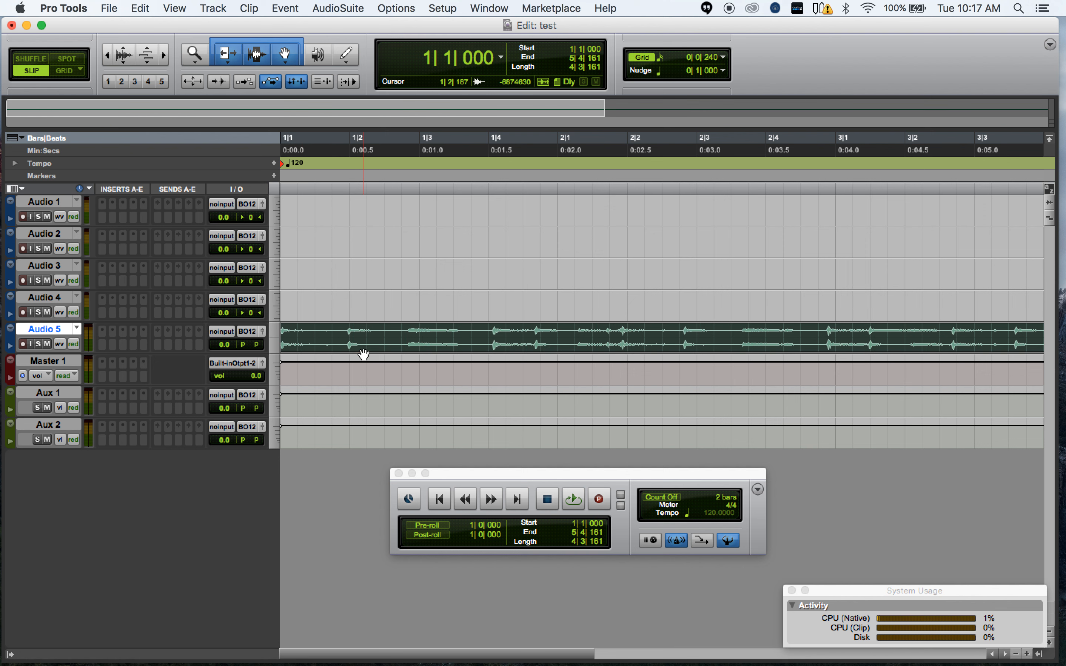
Play the trimmed loop from the session start, then switch to manual tempo and set it to 109
left_click(365, 317)
key("space")
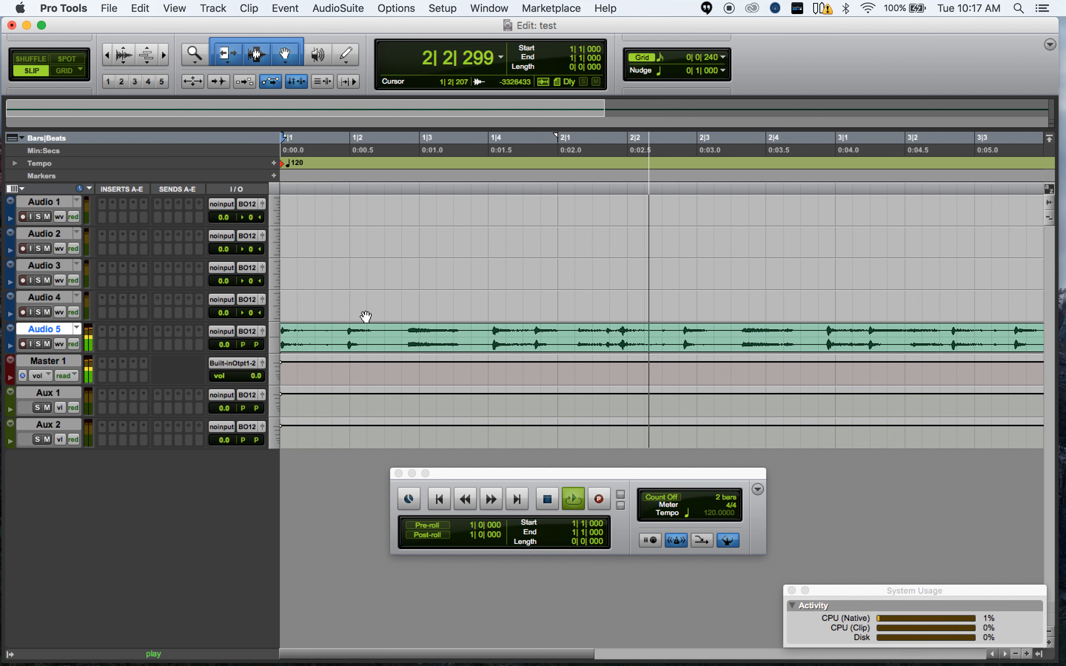
key("space")
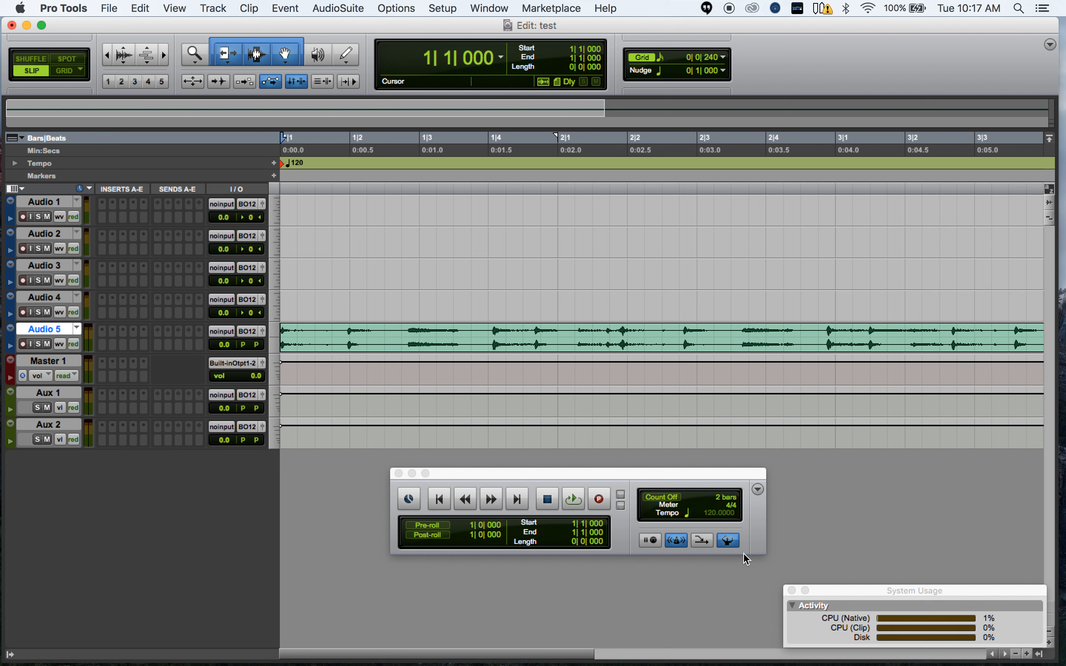
left_click(728, 541)
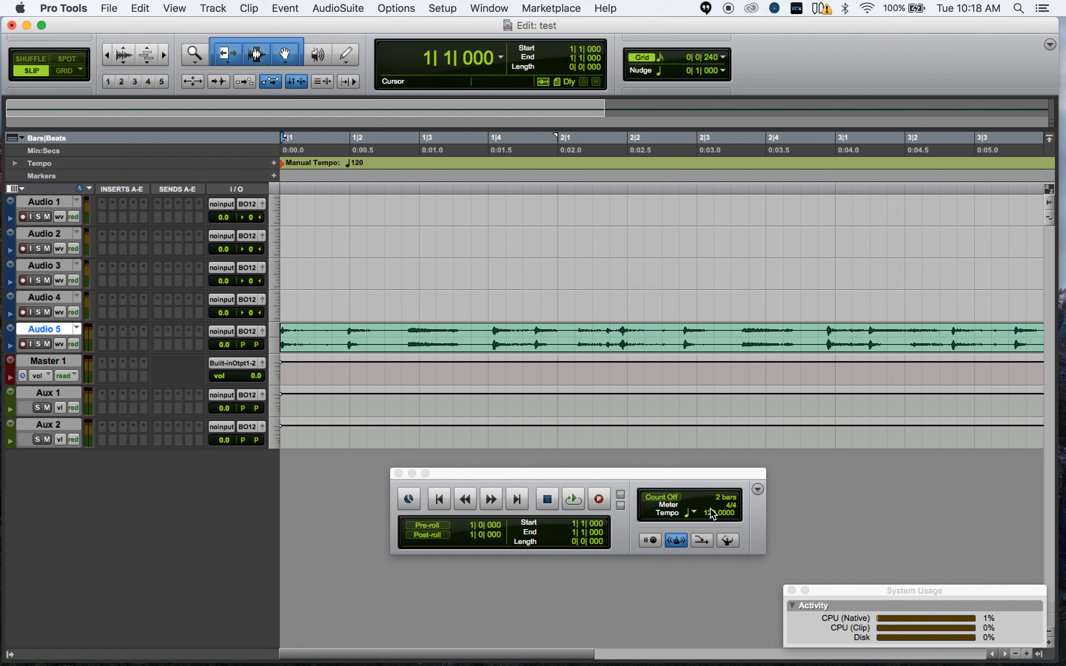
left_click_drag(712, 515, 704, 523)
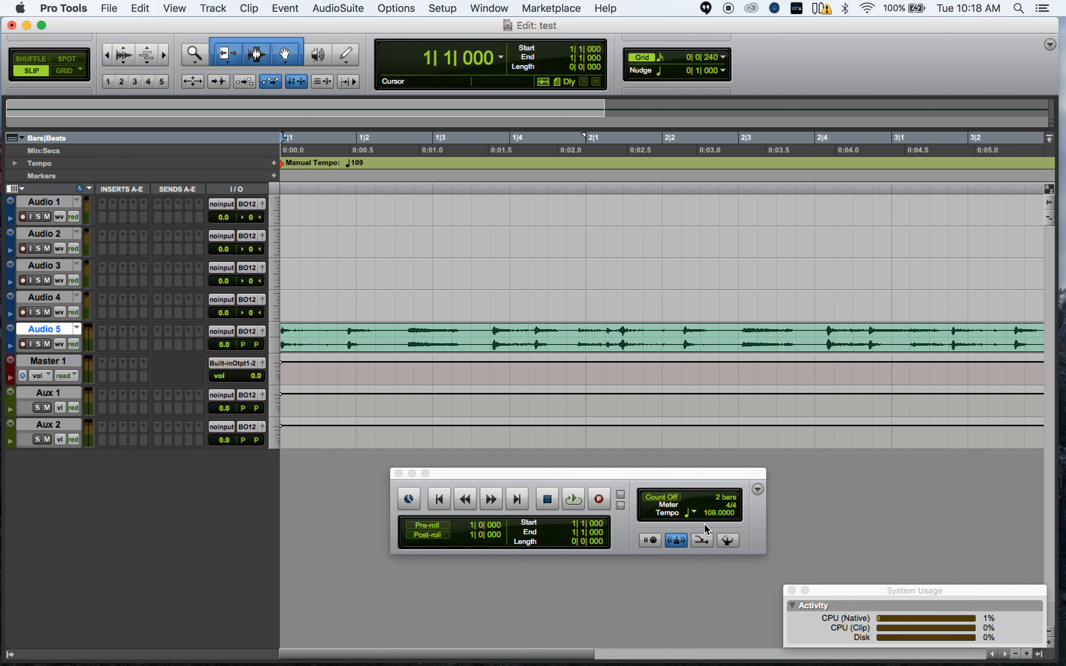
Lower the manual tempo to 104 with Min:Secs as the main time scale, then restore Bars|Beats
left_click(498, 56)
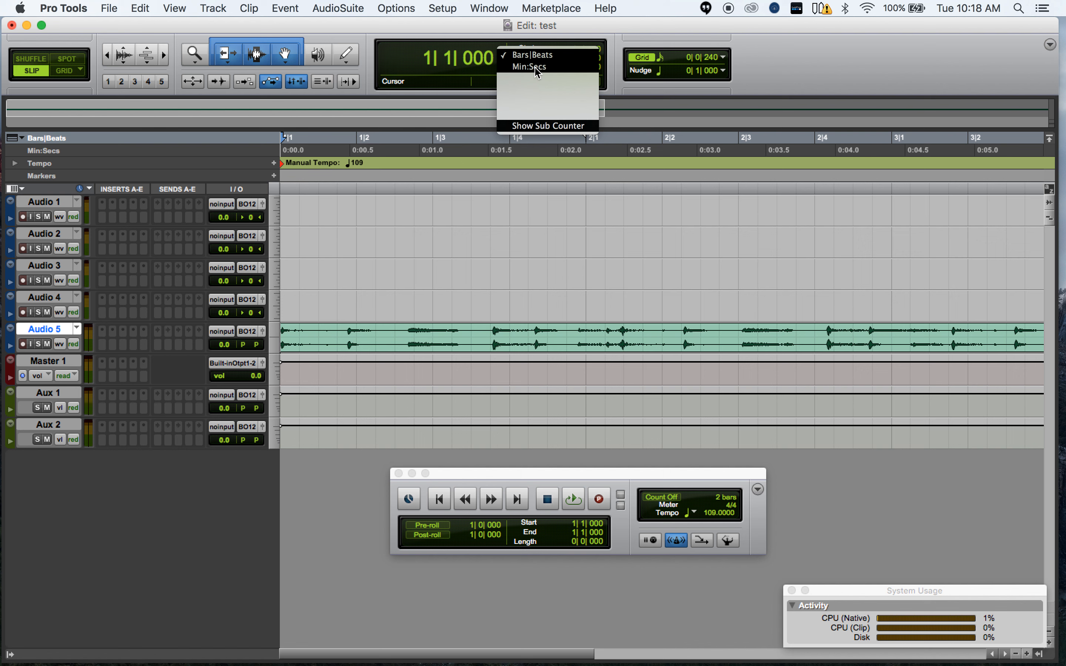
left_click(536, 70)
left_click(711, 515)
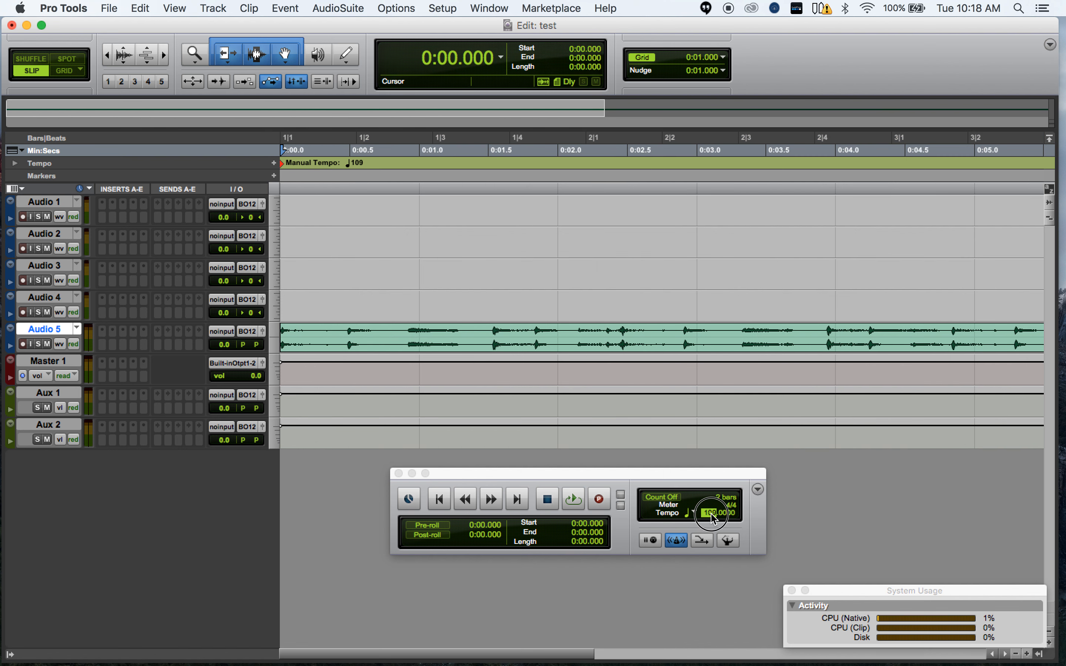
left_click_drag(711, 518, 709, 525)
left_click(502, 60)
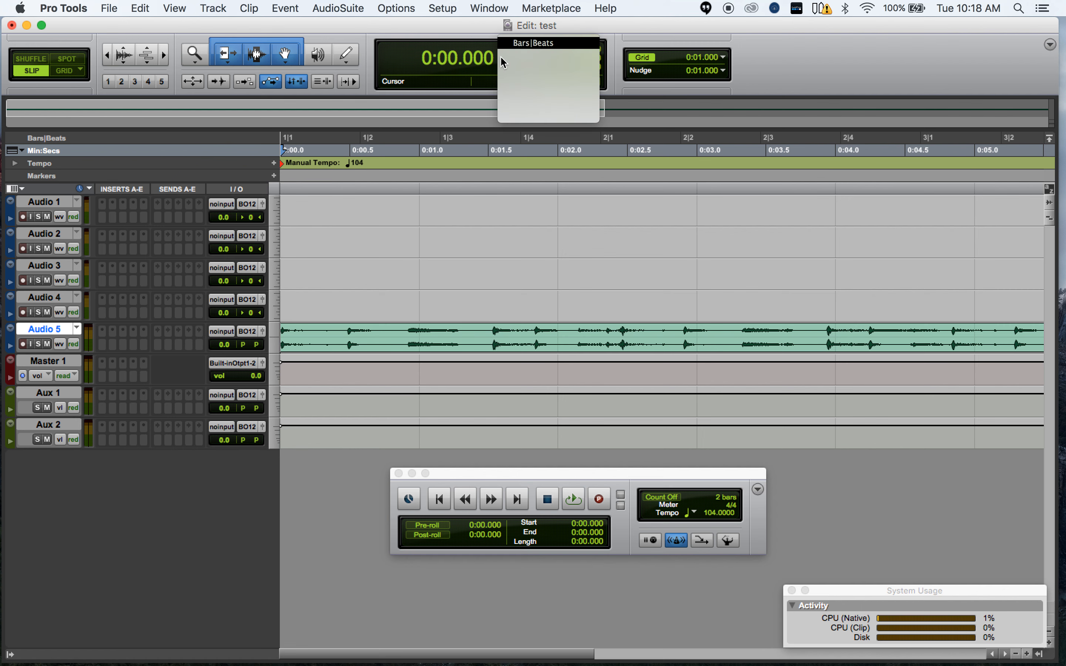
left_click(522, 43)
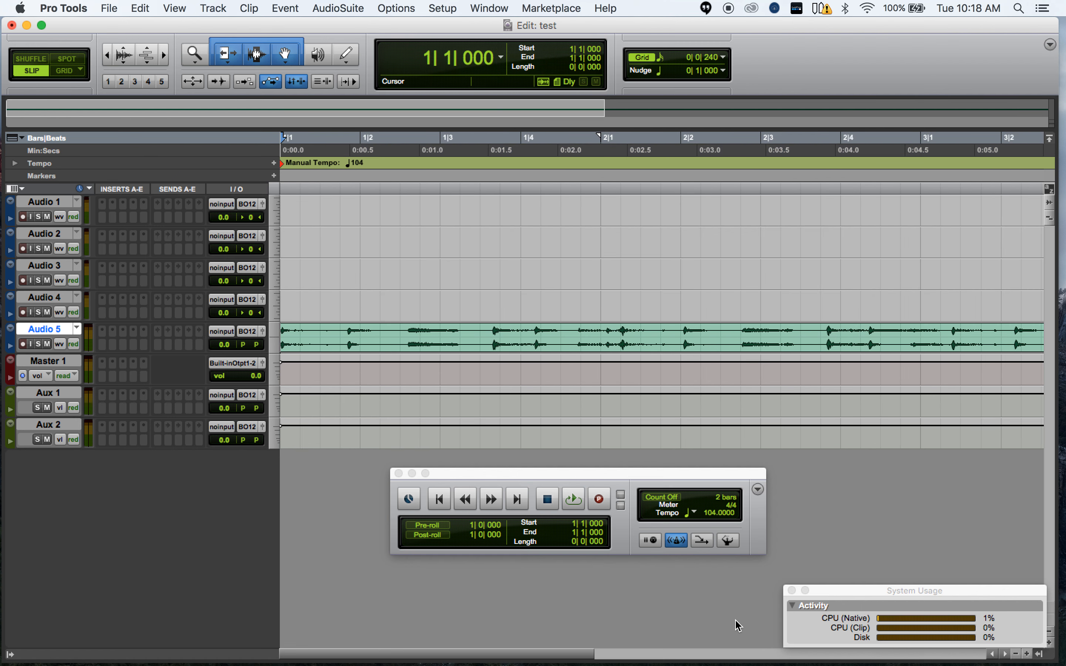
Lower the manual tempo to 83 and play the loop from the session start to check it
left_click(713, 513)
mouse_move(712, 520)
left_mouse_down()
mouse_move(712, 544)
mouse_move(710, 530)
left_mouse_up()
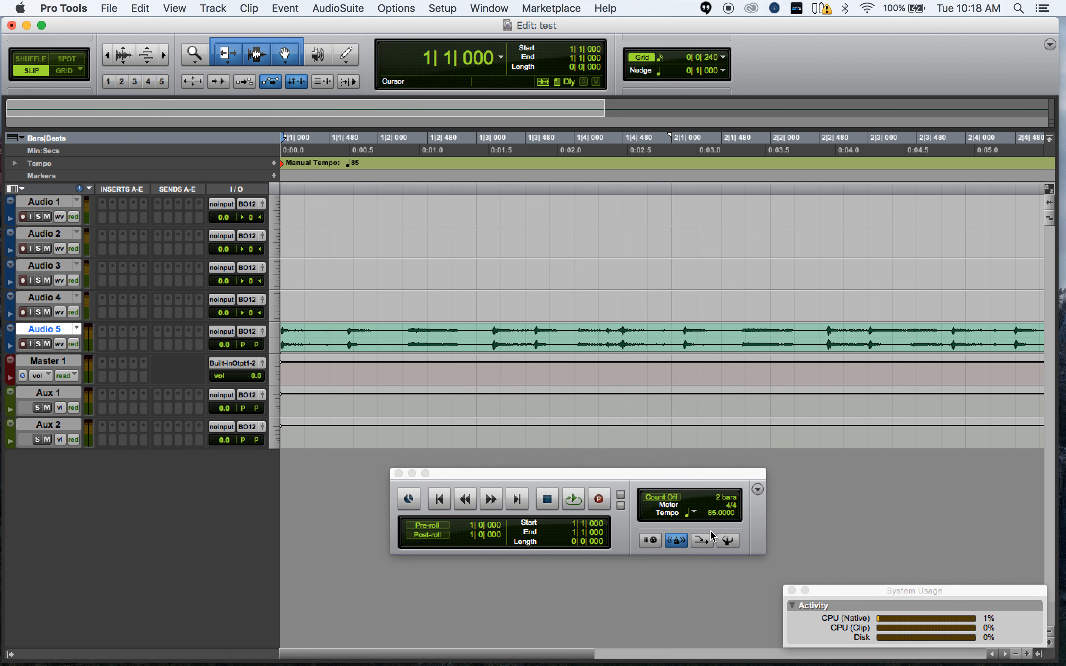
left_click(711, 518)
left_click_drag(714, 522, 714, 524)
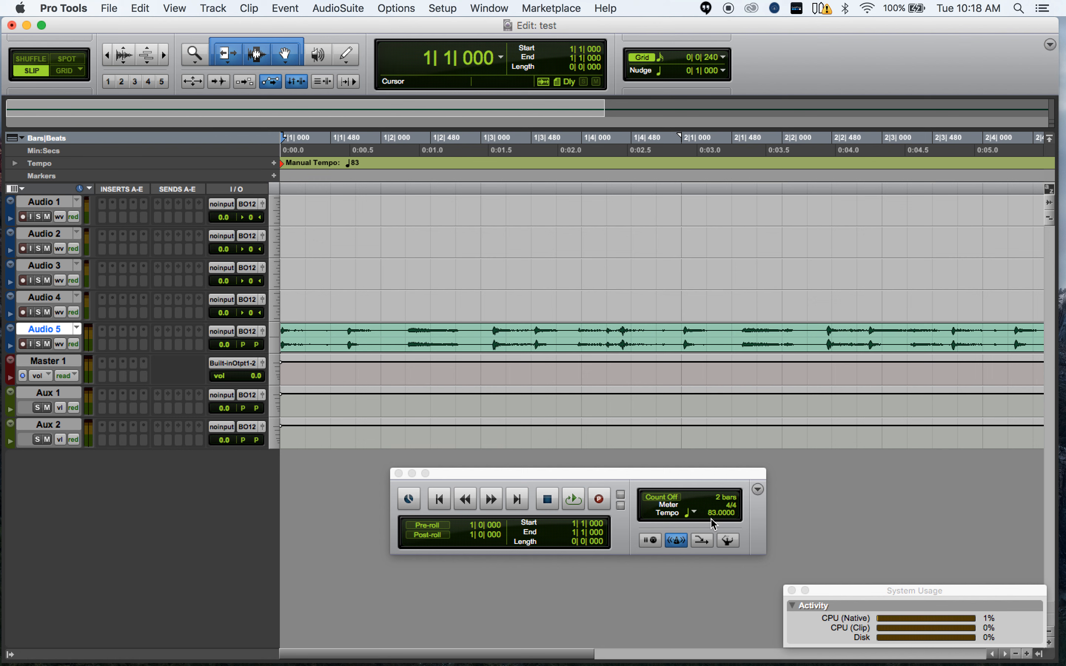
key("space")
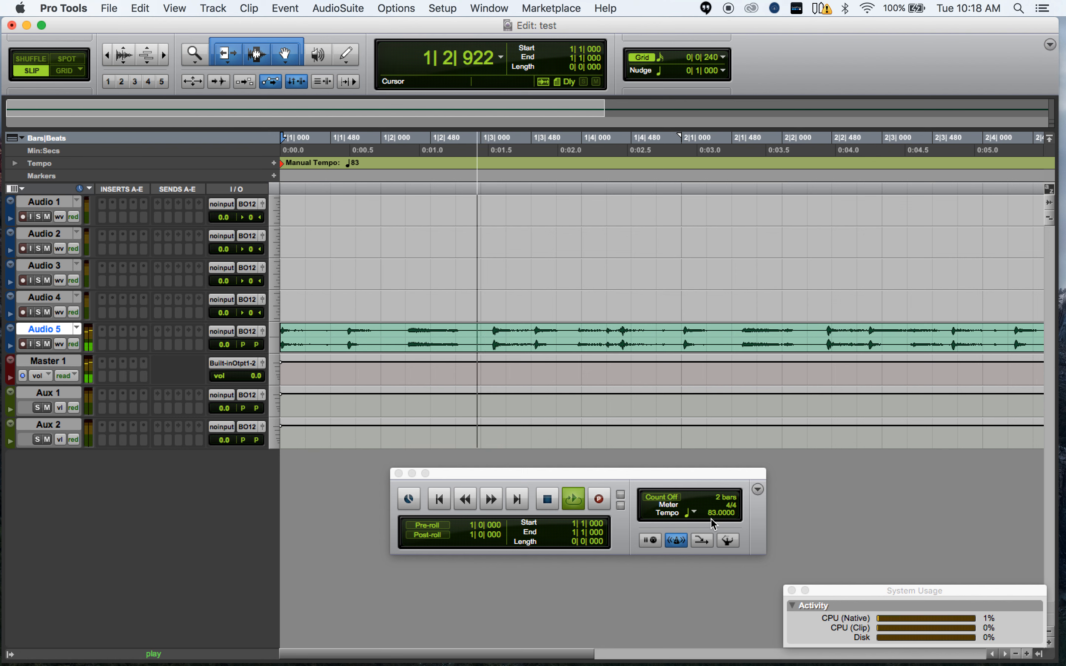
key("space")
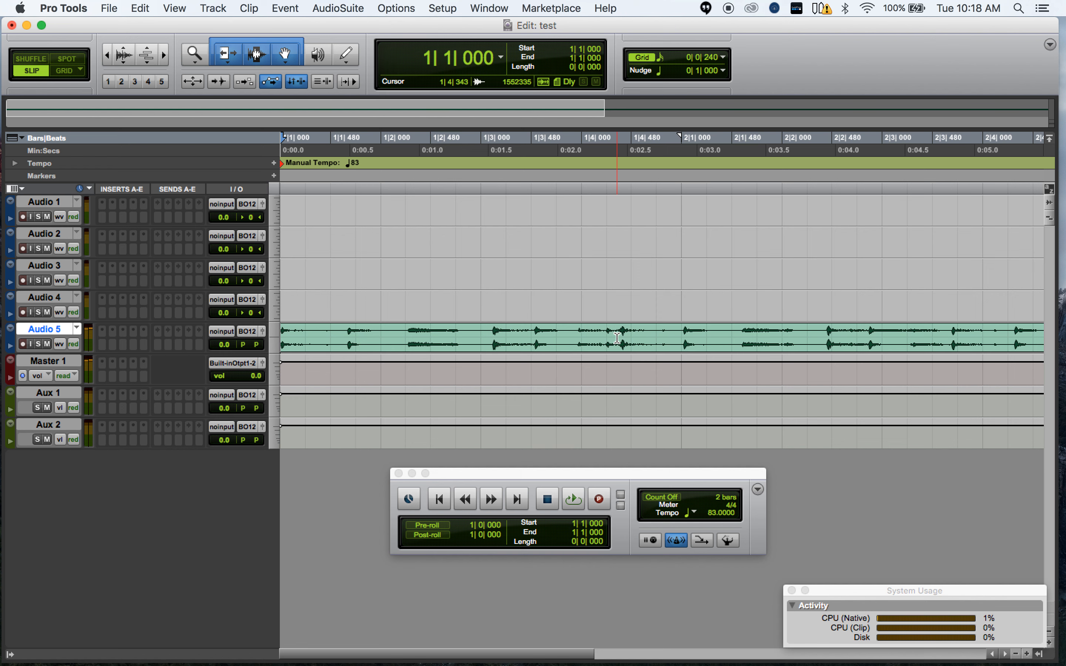
Set the manual tempo to 98, dismiss the CPU overload error, and play the loop from the session start
left_click_drag(710, 518, 707, 505)
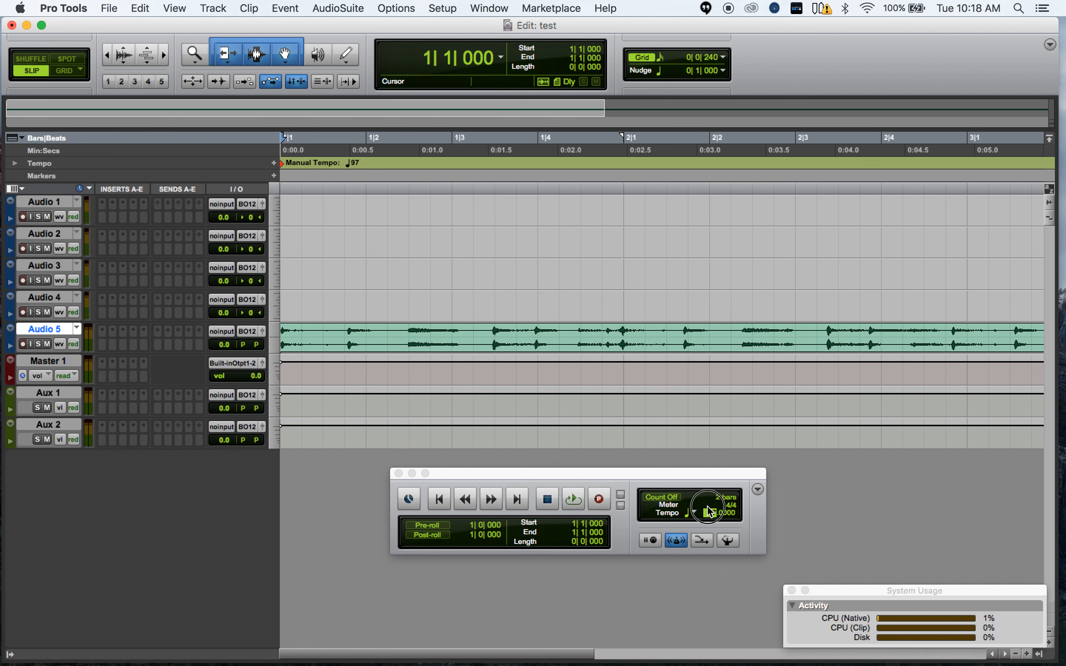
left_click_drag(707, 512, 709, 510)
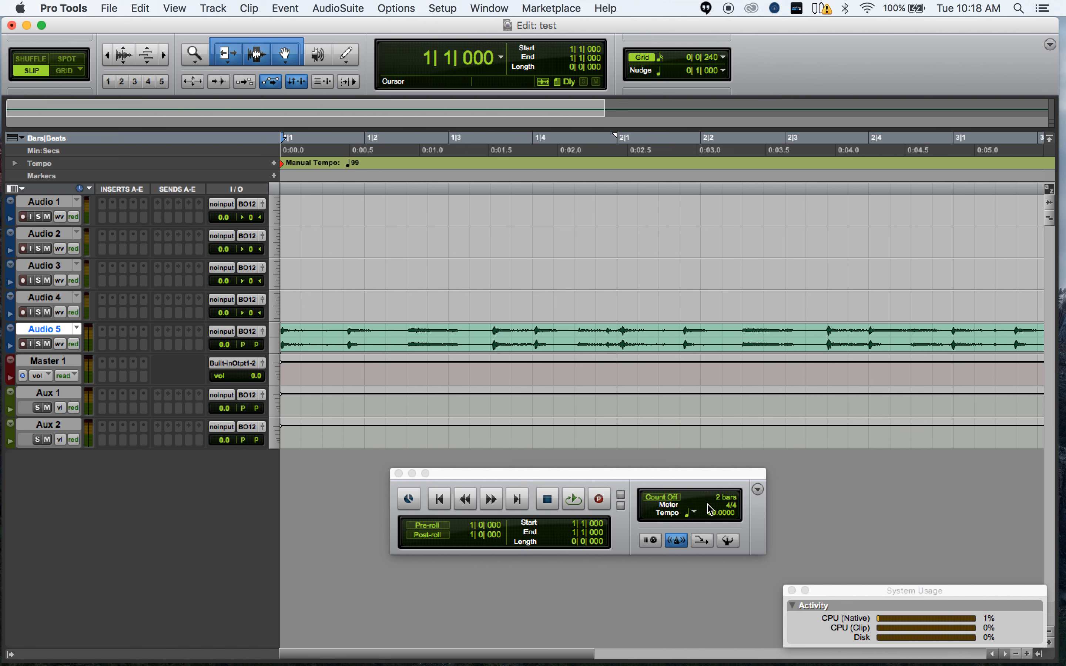
key("Down")
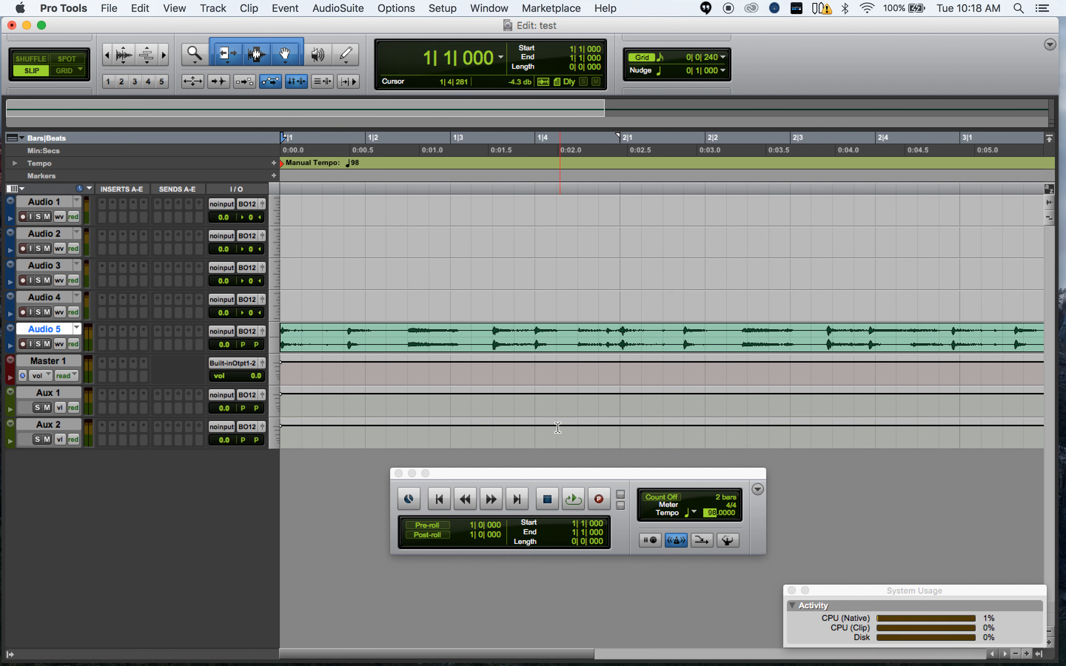
key("Return")
key("space")
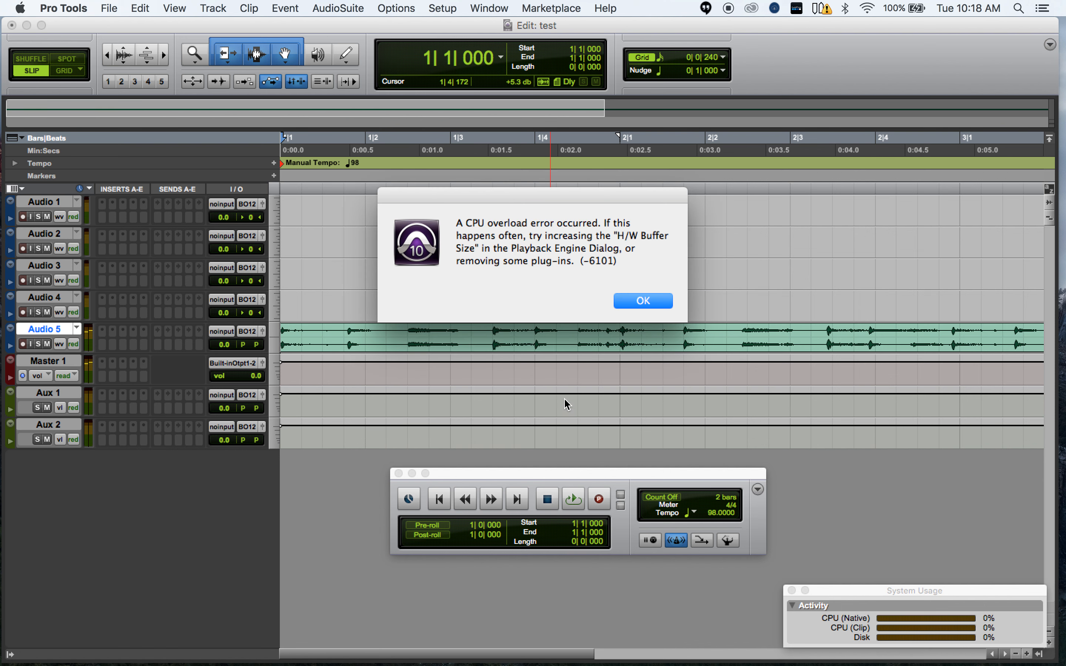
left_click(644, 301)
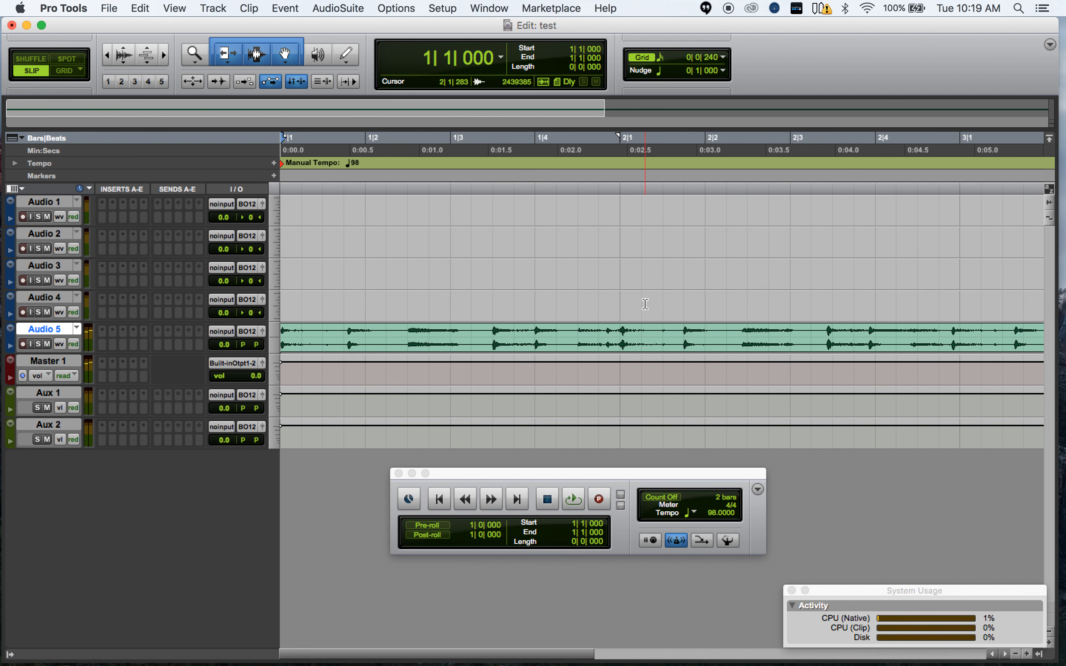
key("space")
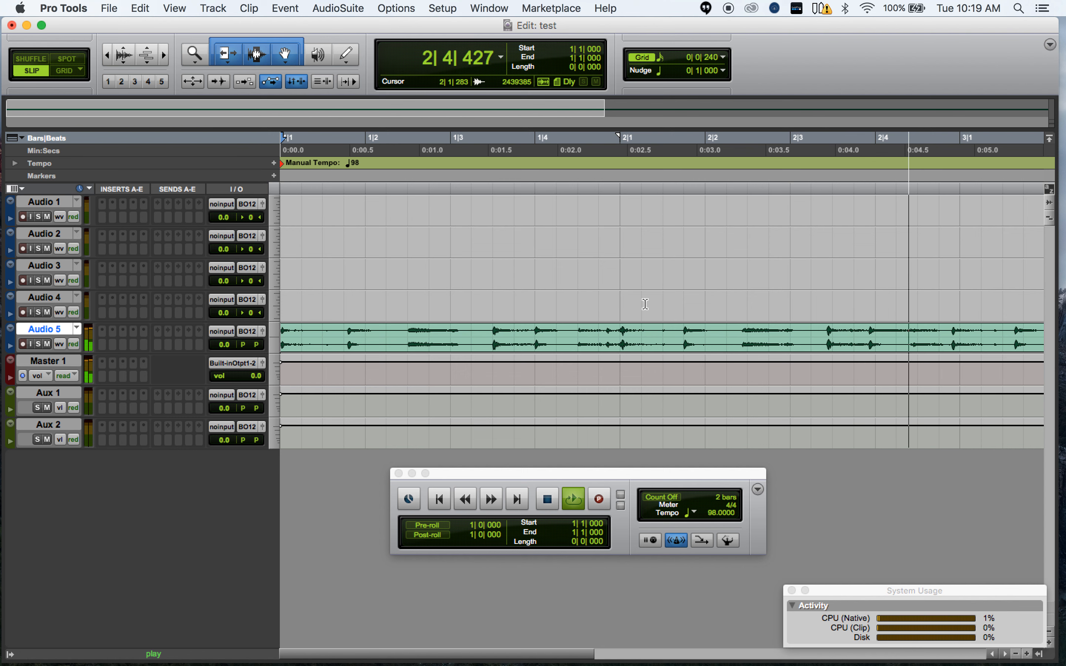
key("space")
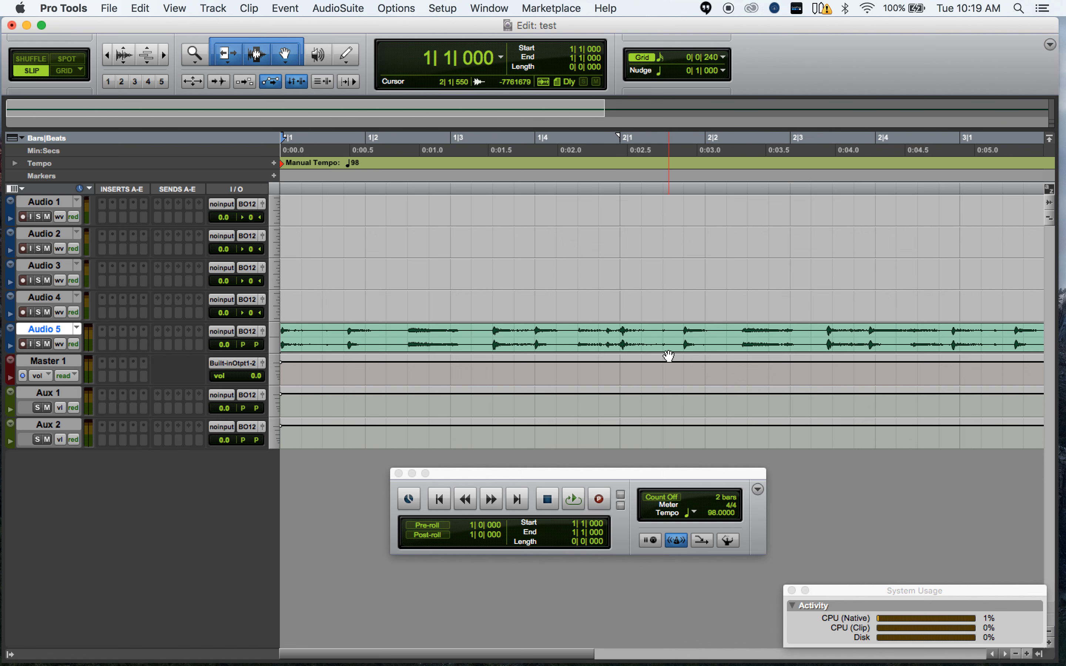
Check the Audio 5 hits against the bar lines and fine-tune the manual tempo to 97.9946
scroll(616, 342, "right", 5)
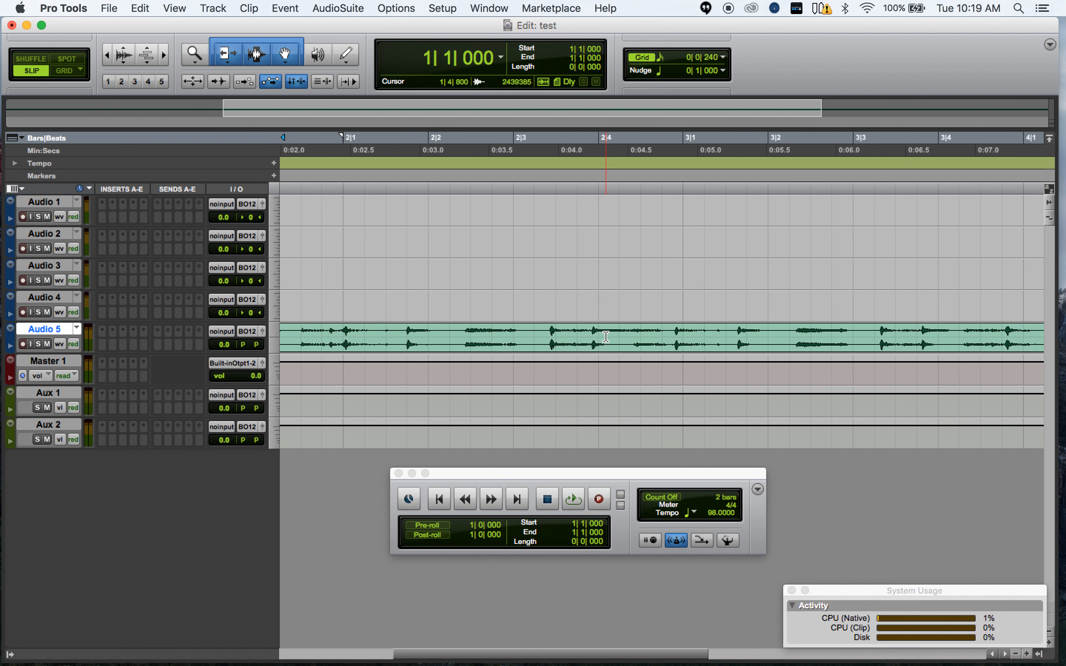
scroll(605, 336, "right", 9)
scroll(606, 336, "left", 14)
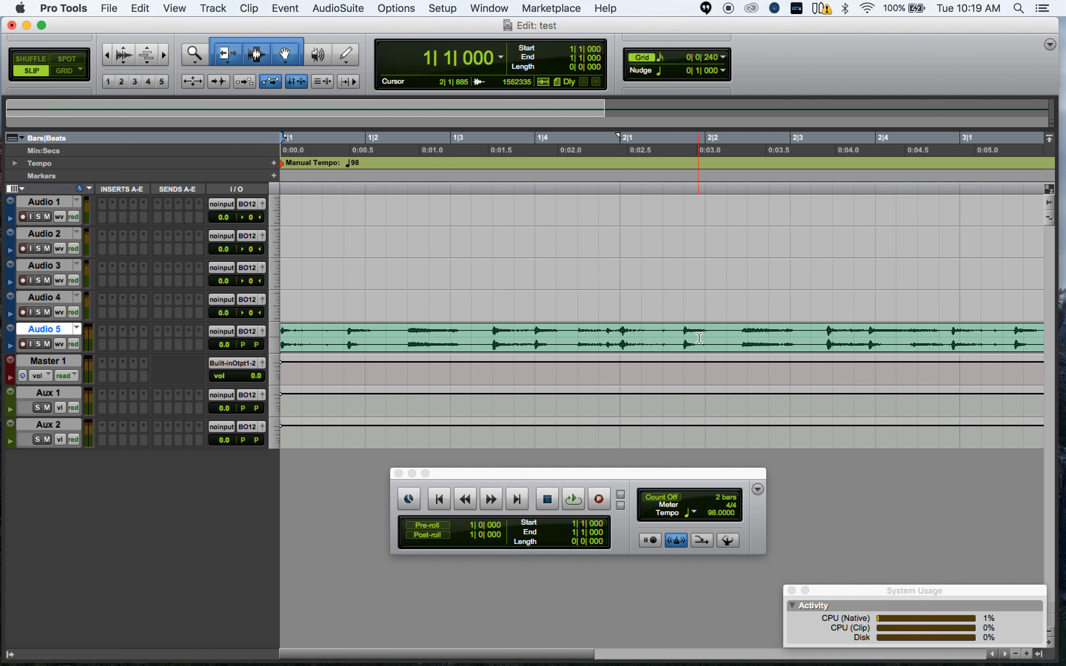
left_click(722, 513)
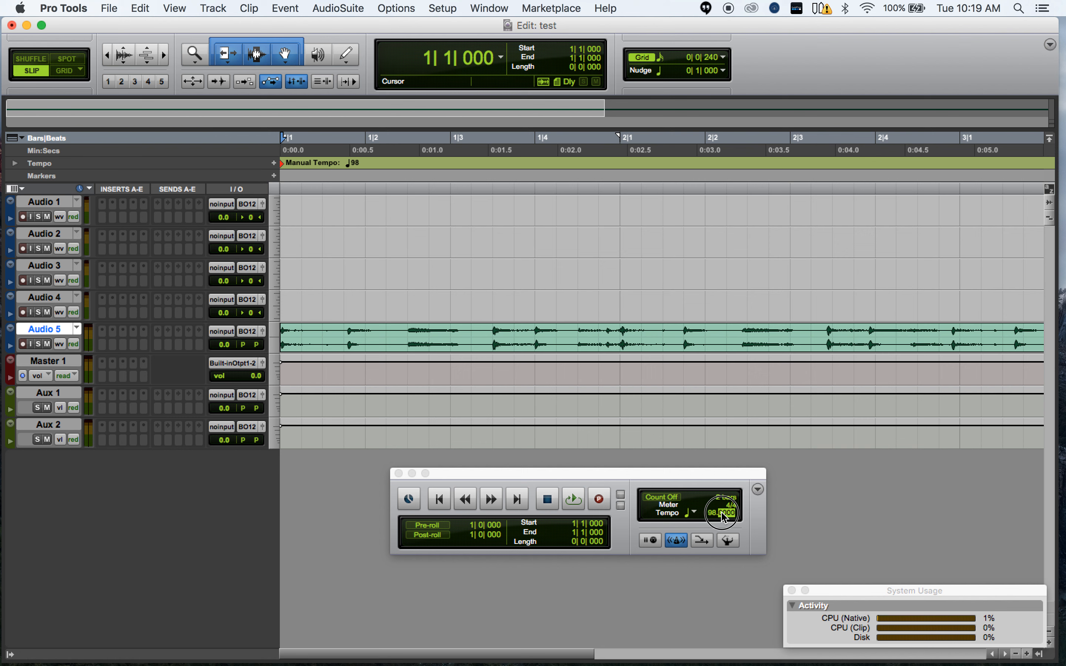
left_click_drag(722, 515, 729, 578)
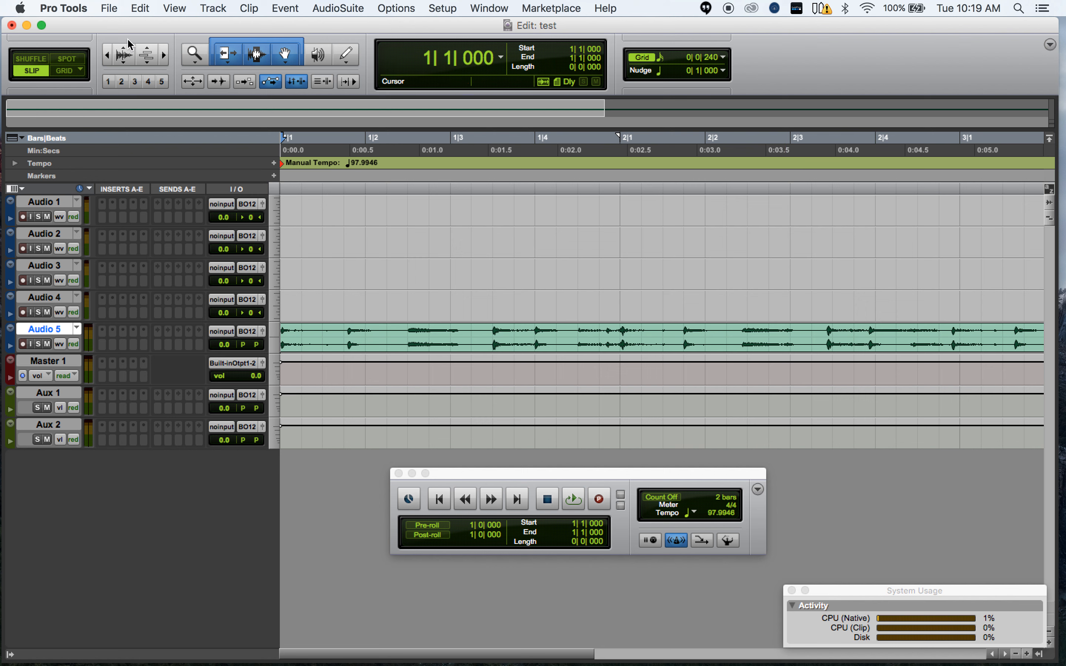
Switch the edit mode to Grid and set the manual tempo to 96, raising it to 97
left_click(66, 70)
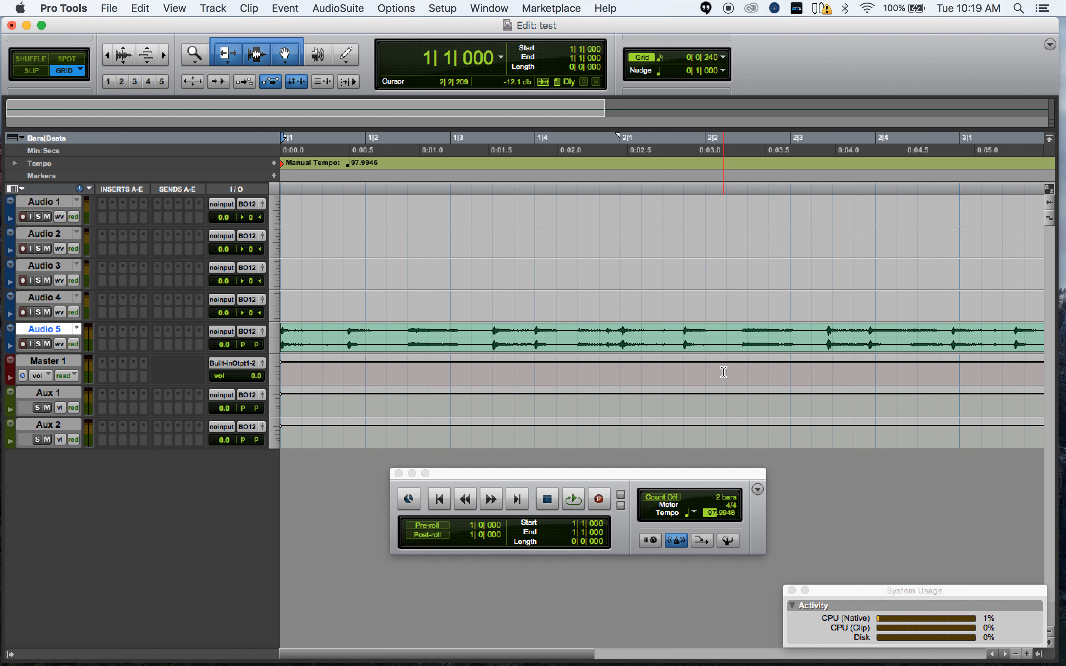
type("96")
key("Return")
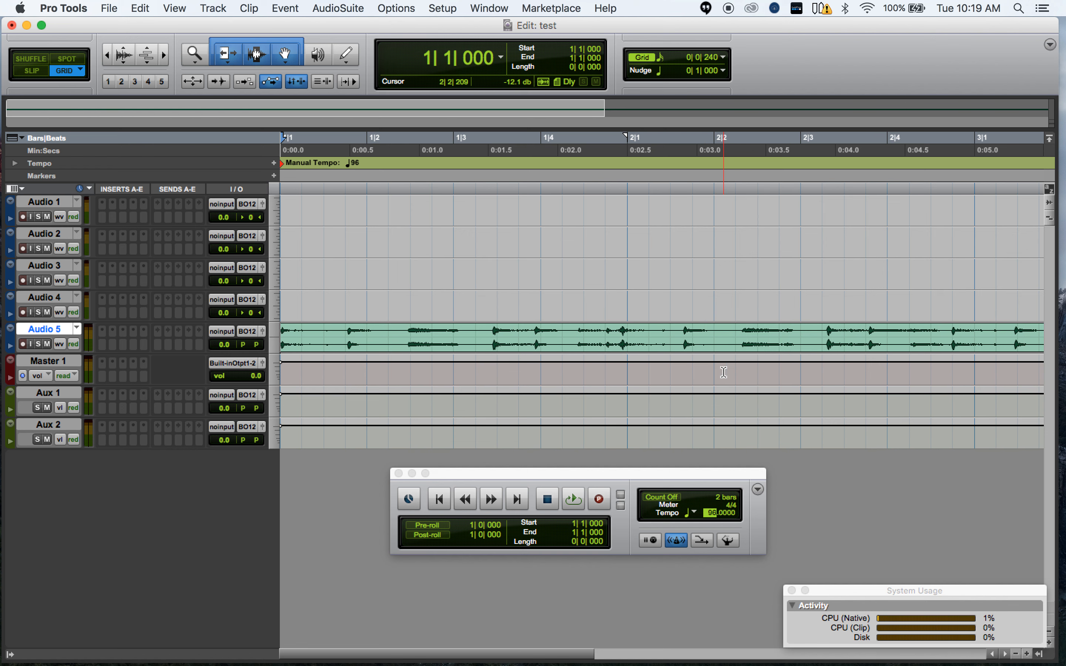
key("Up")
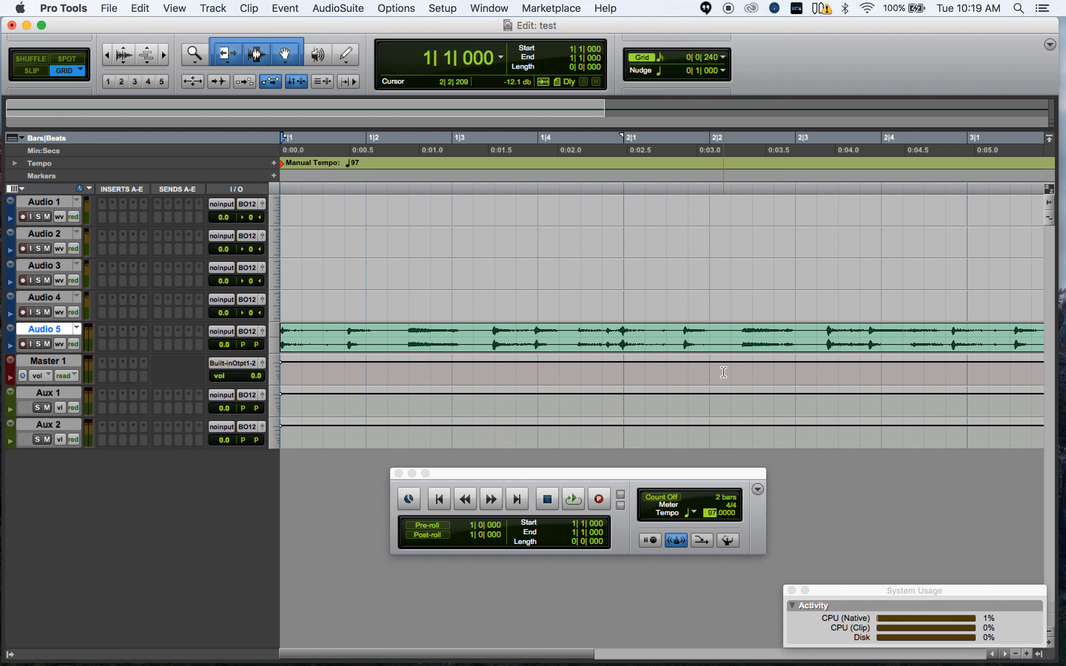
Play the song from 1|4|720 to hear the downbeat of bar 2, and stop playback
left_click(600, 164)
key("space")
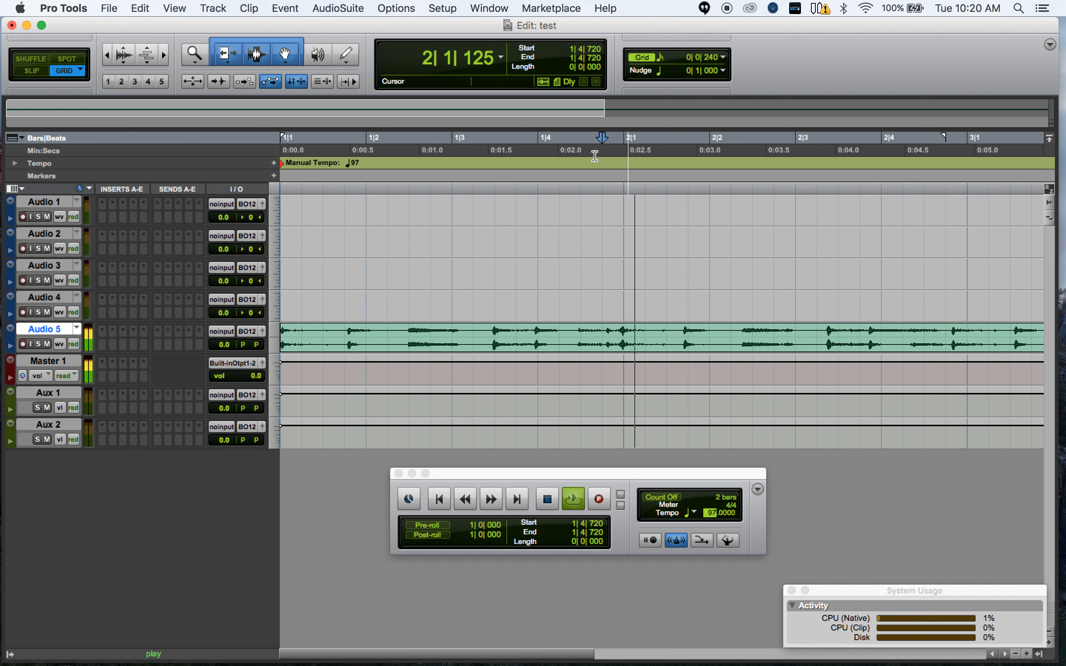
key("space")
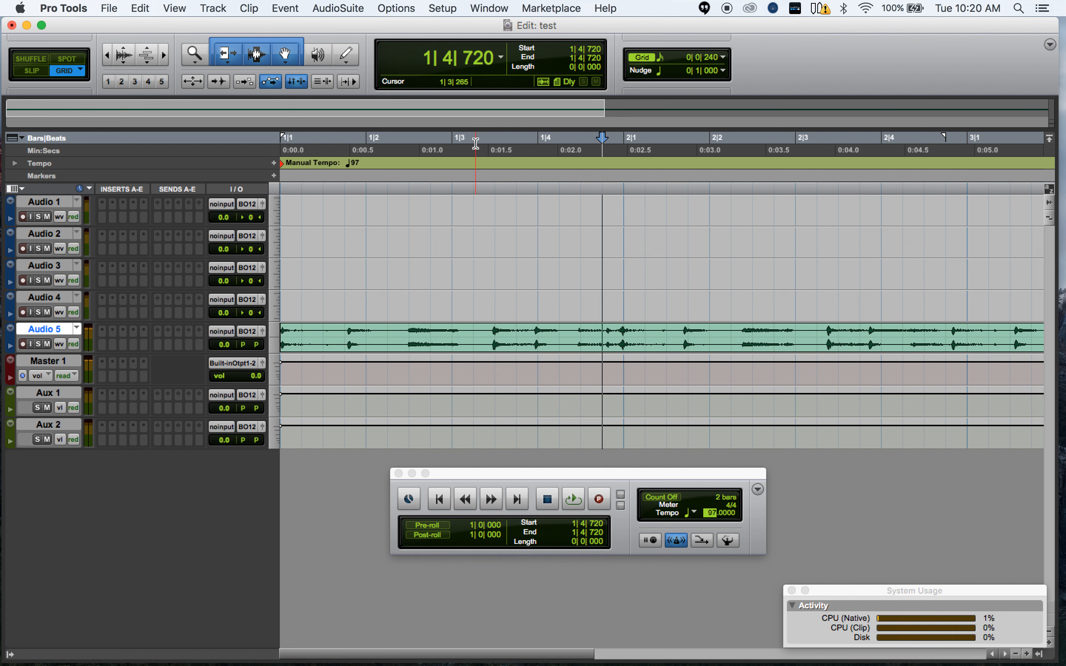
Raise the manual tempo to 98 and play the song briefly from 1|2|720
key("Up")
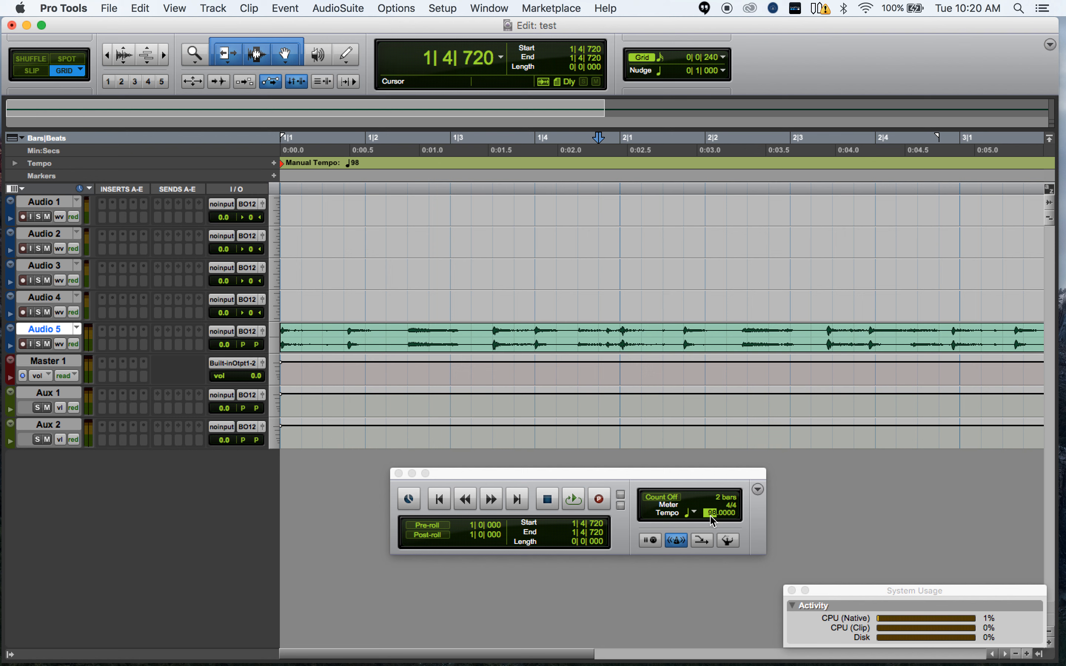
left_click(437, 165)
key("space")
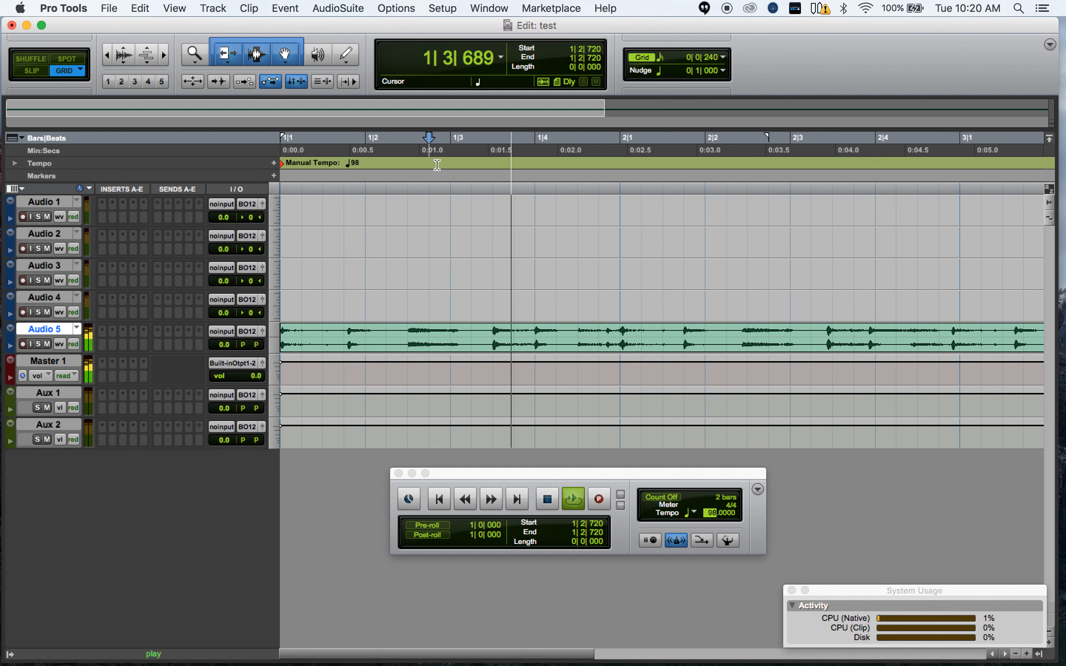
key("space")
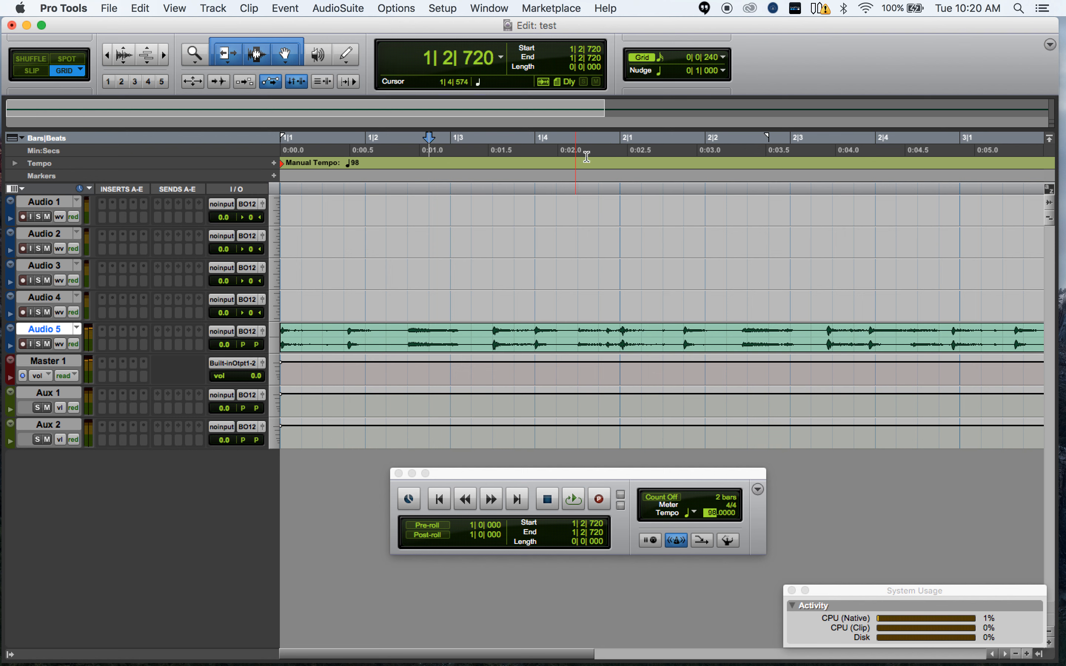
Play bar 2 from 2|1|000 to check the downbeat, and stop playback before bar 3
left_click(620, 153)
key("space")
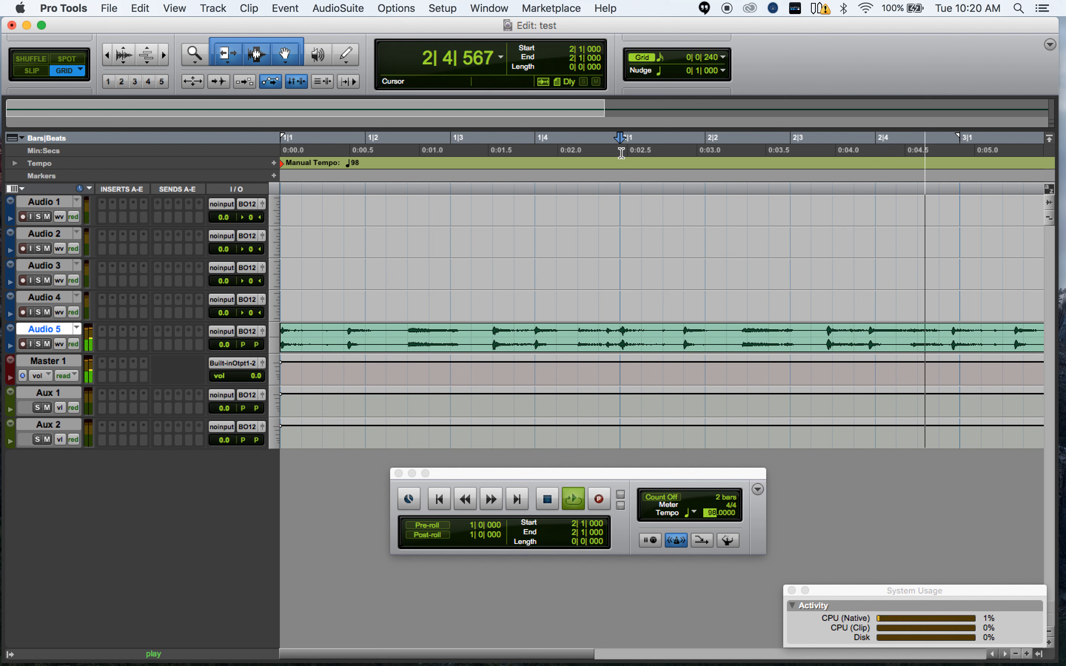
key("space")
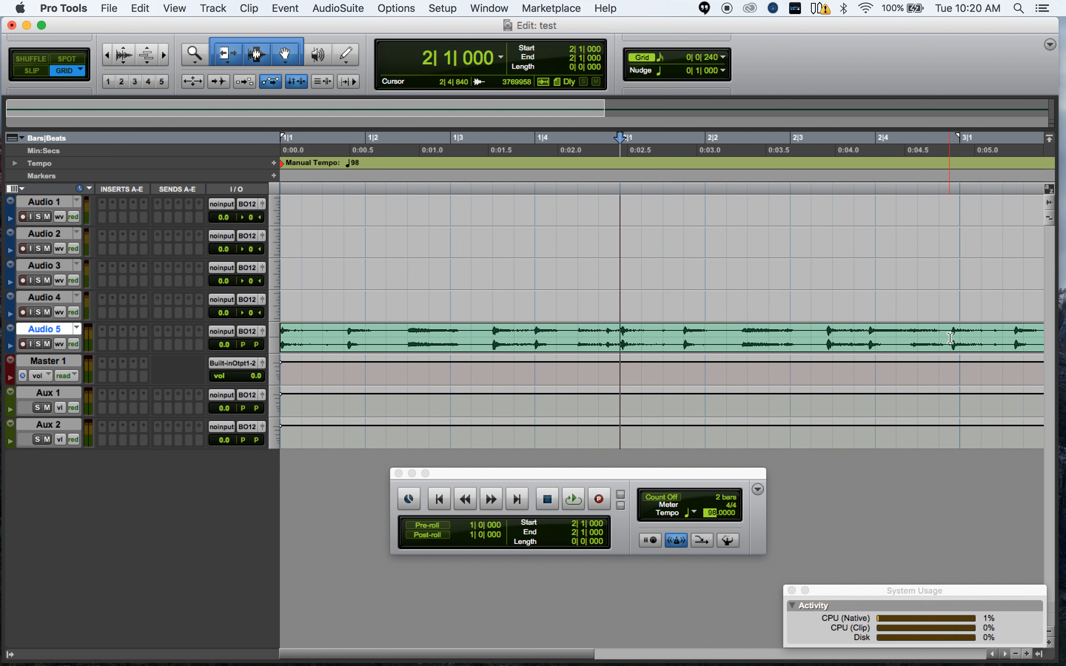
Select bar 1 of the Audio 5 clip, from 1|1|000 to 2|1|000, and play the selection
key("period")
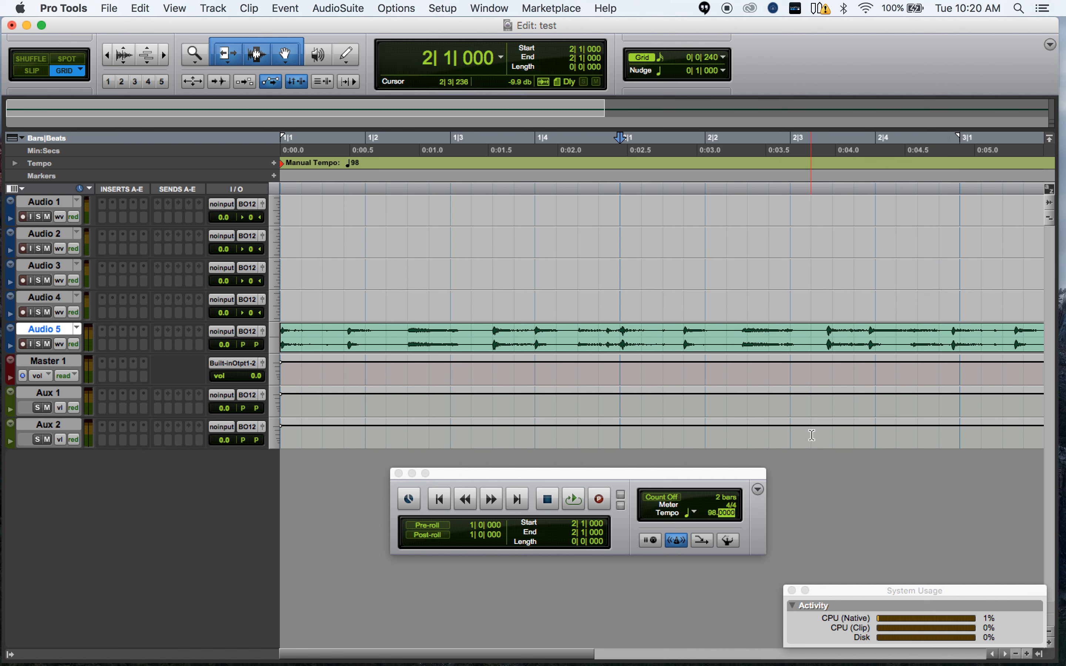
left_click_drag(551, 661, 657, 659)
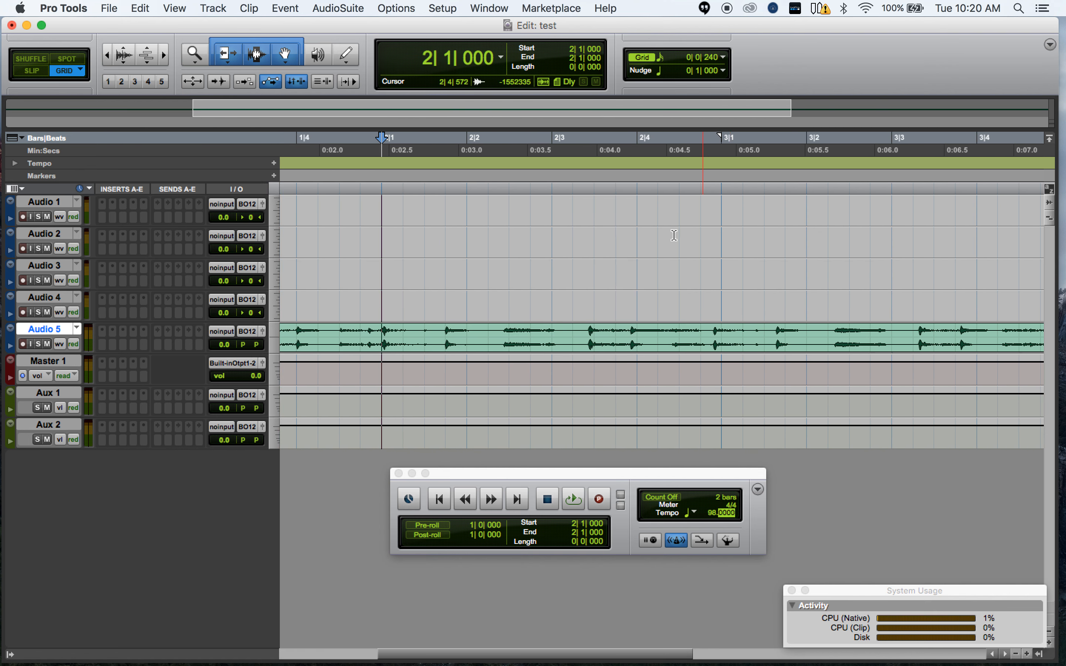
left_click_drag(380, 334, 94, 348)
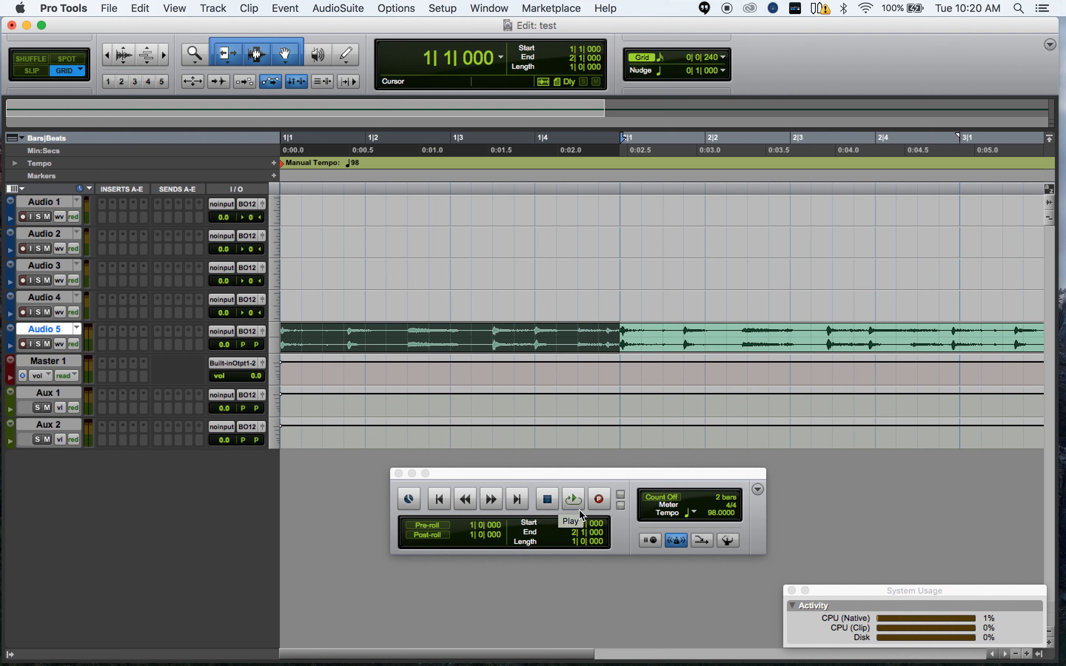
left_click(573, 498)
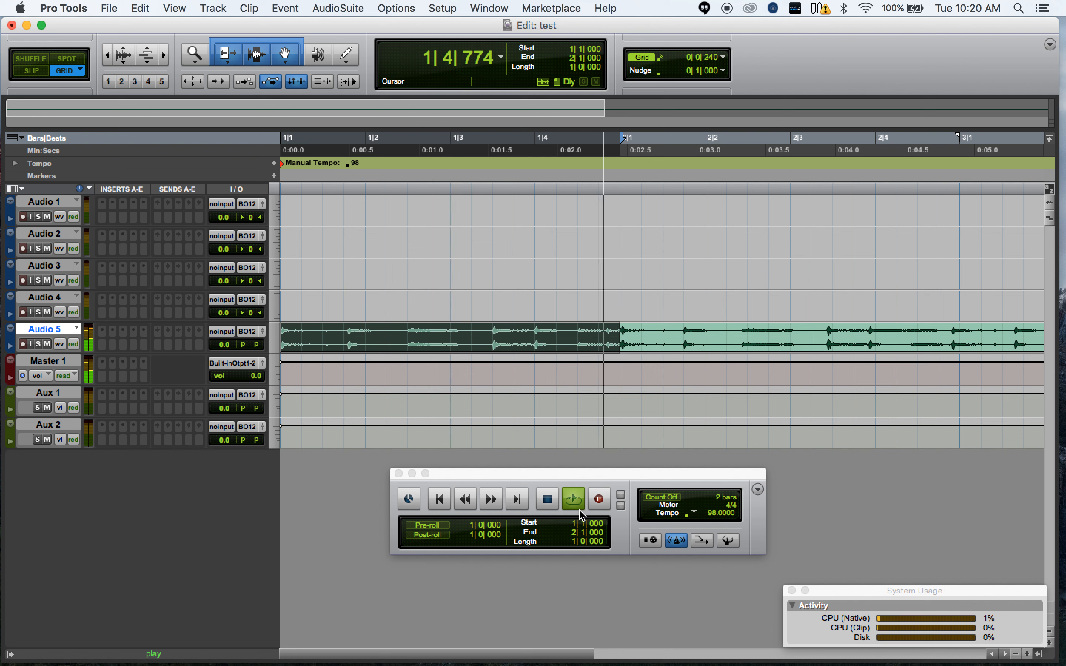
left_click(579, 509)
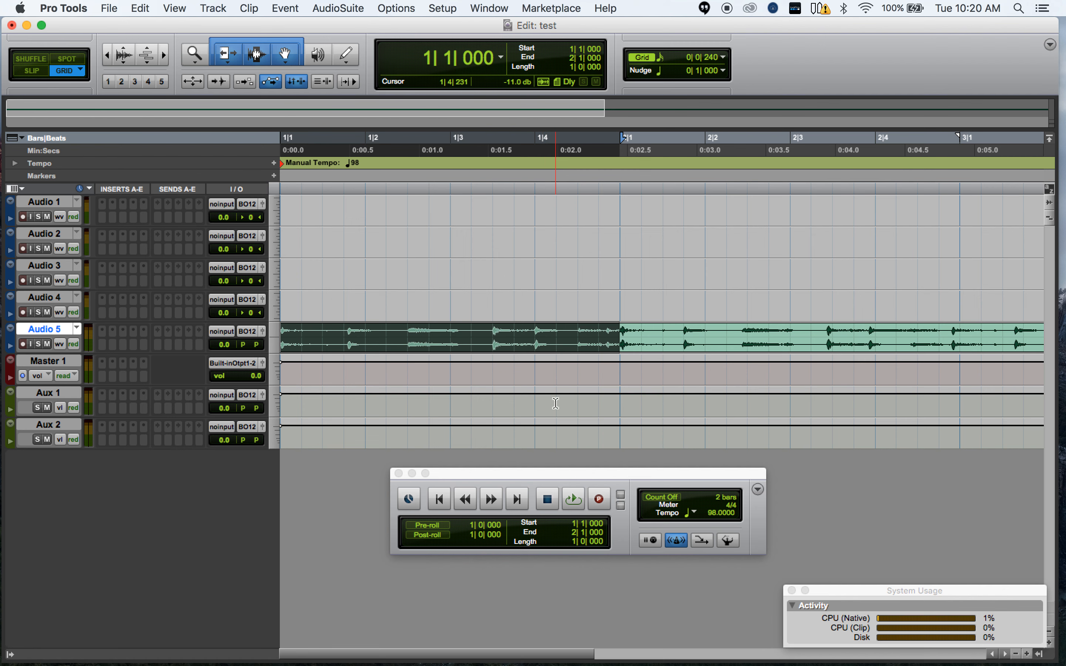
Compare the Audio 5 hit near bar 3 with the grid and fine-tune the manual tempo to 98.0777
scroll(555, 403, "right", 3)
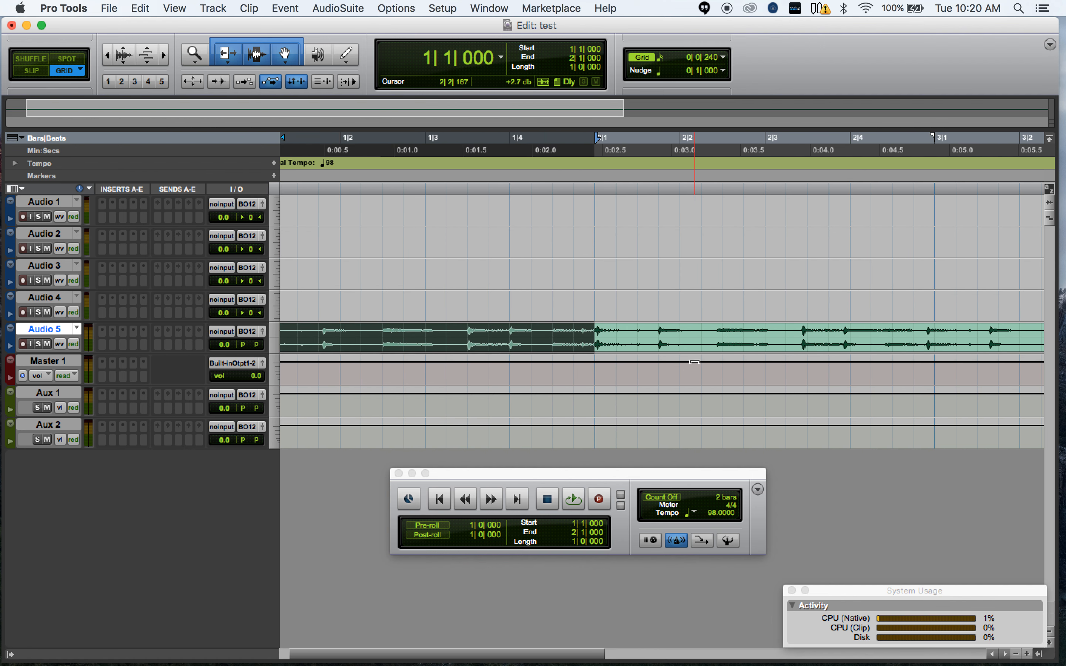
scroll(688, 352, "right", 20)
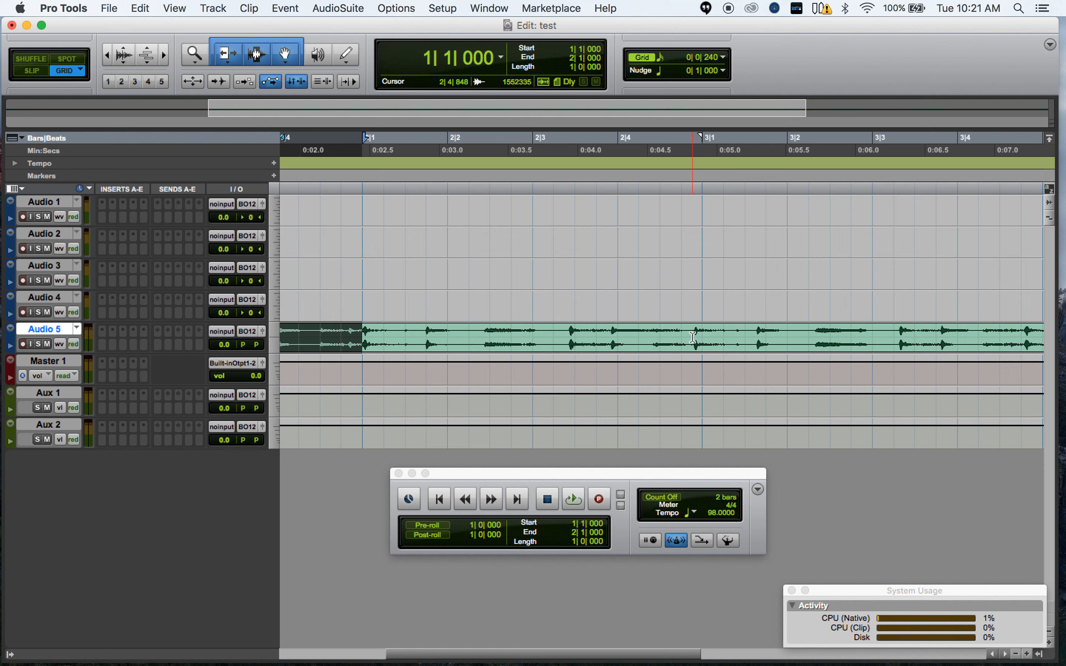
left_click_drag(726, 518, 732, 254)
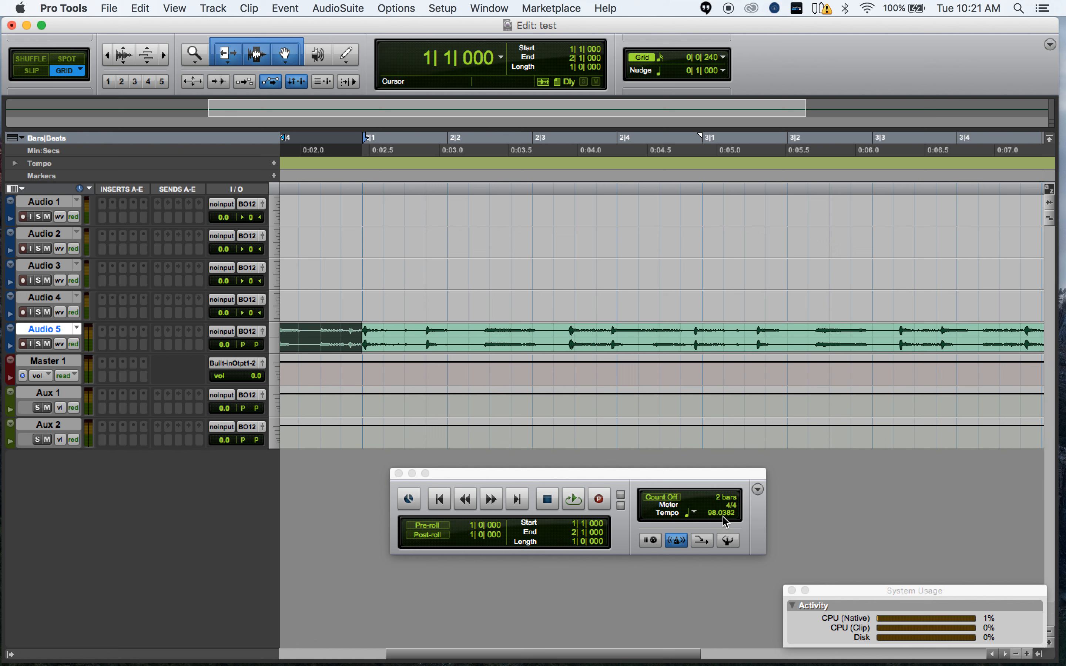
left_click_drag(726, 518, 726, 617)
left_click_drag(729, 513, 536, 322)
Compare the Audio 5 hit just before 3|1|000 with the grid up close and raise the manual tempo to 98.1527
left_click(1027, 654)
left_click(1027, 654)
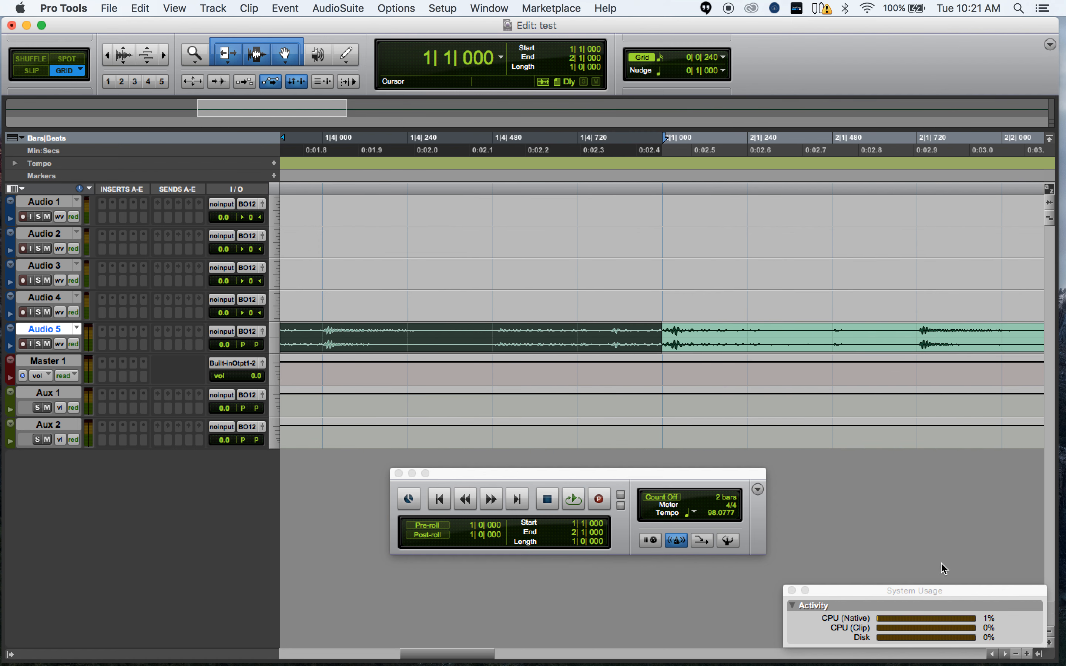
scroll(687, 425, "right", 10)
scroll(688, 425, "right", 2)
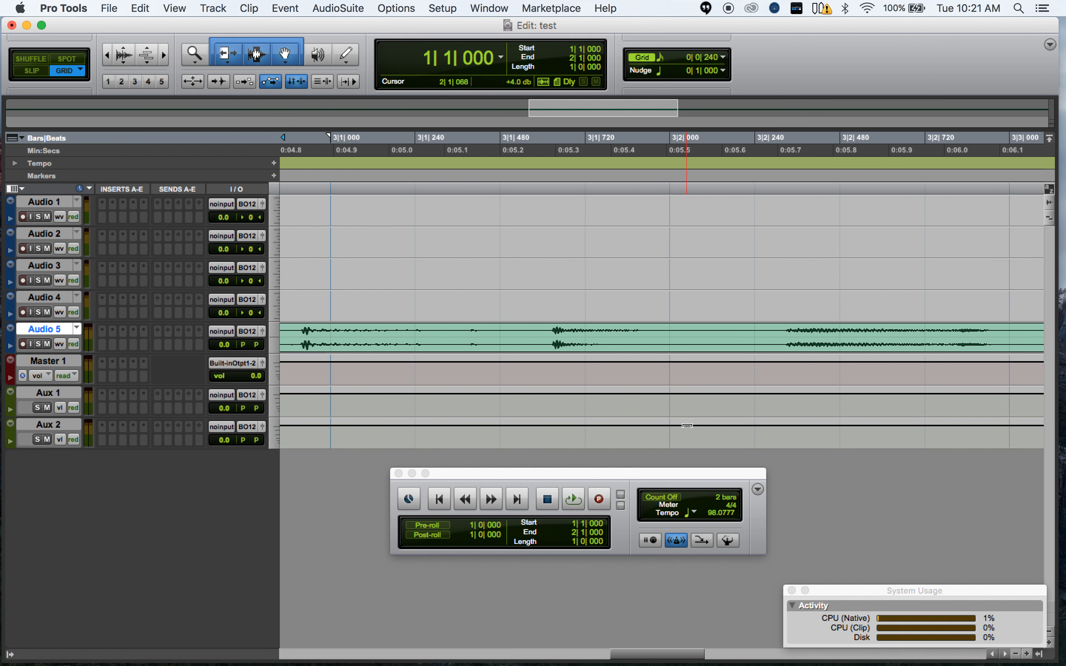
scroll(688, 425, "left", 8)
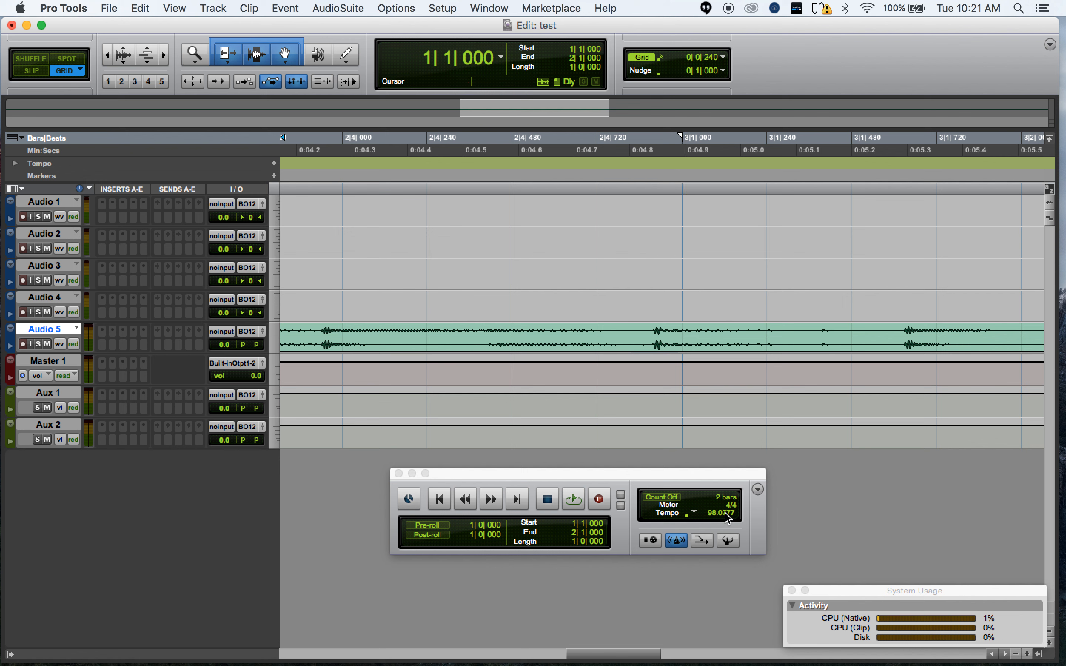
left_click_drag(723, 512, 723, 295)
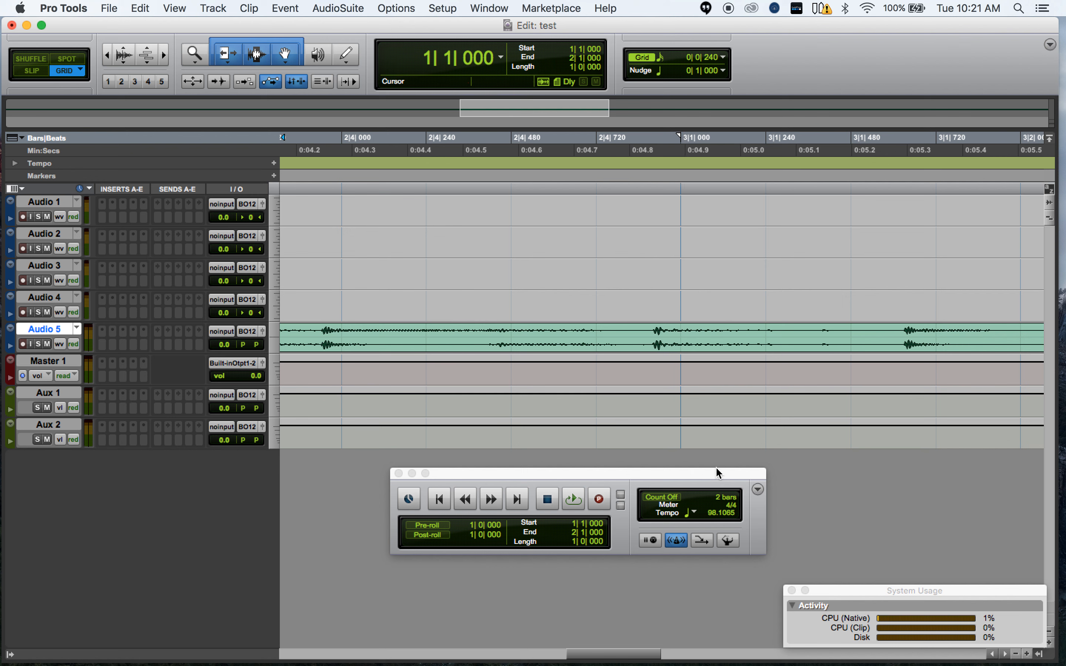
left_click_drag(725, 516, 725, 174)
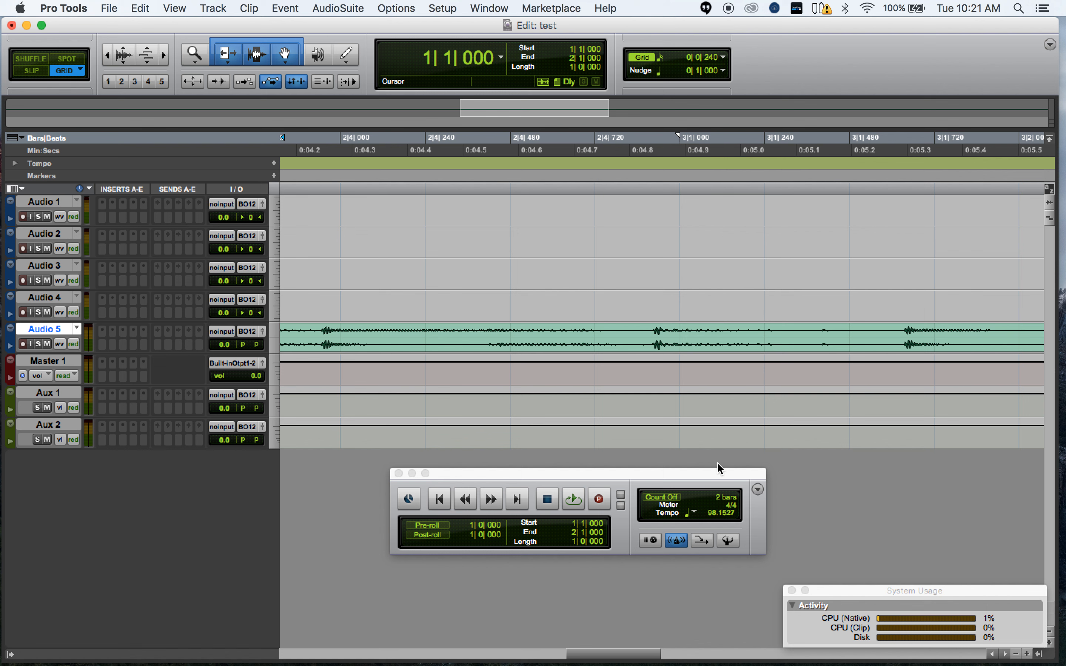
Raise the manual tempo to 98.5 and then to 99 to bring bar 3 closer to the hit
left_click(723, 514)
key("Return")
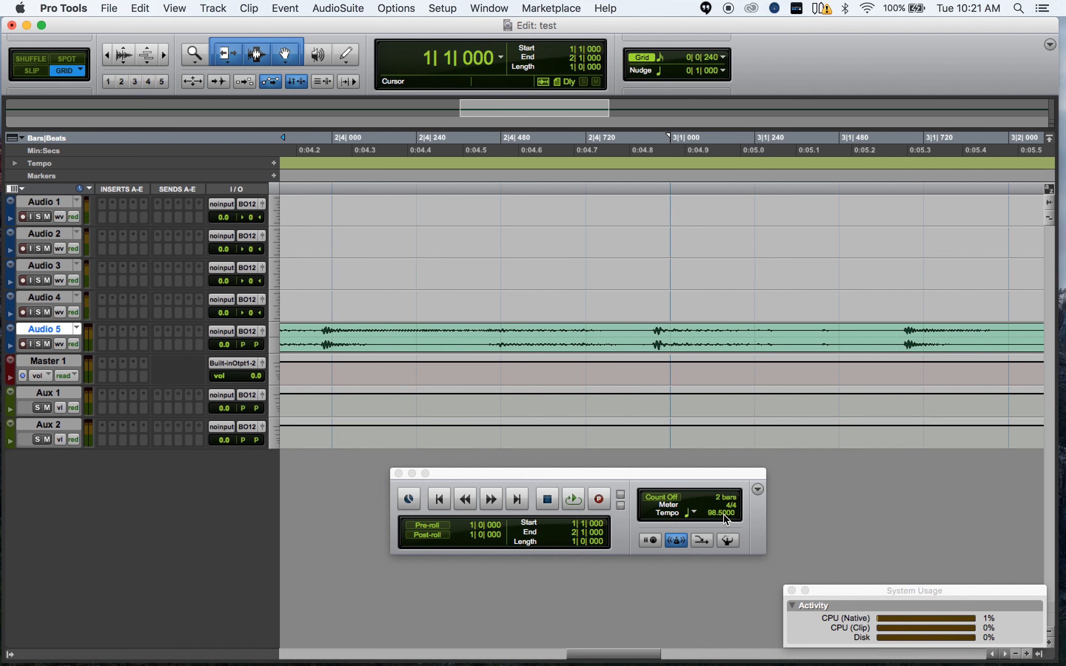
left_click(709, 514)
type("99")
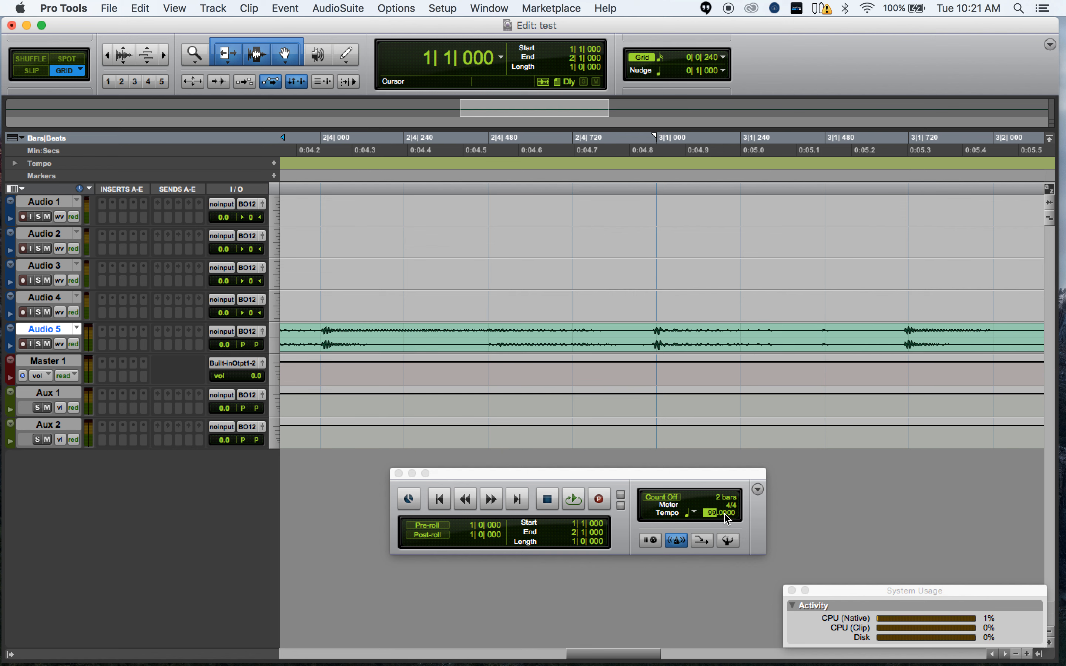
Fine-tune the manual tempo to 99.1337 against the Audio 5 hit at 3|1|000
left_click_drag(725, 515, 730, 227)
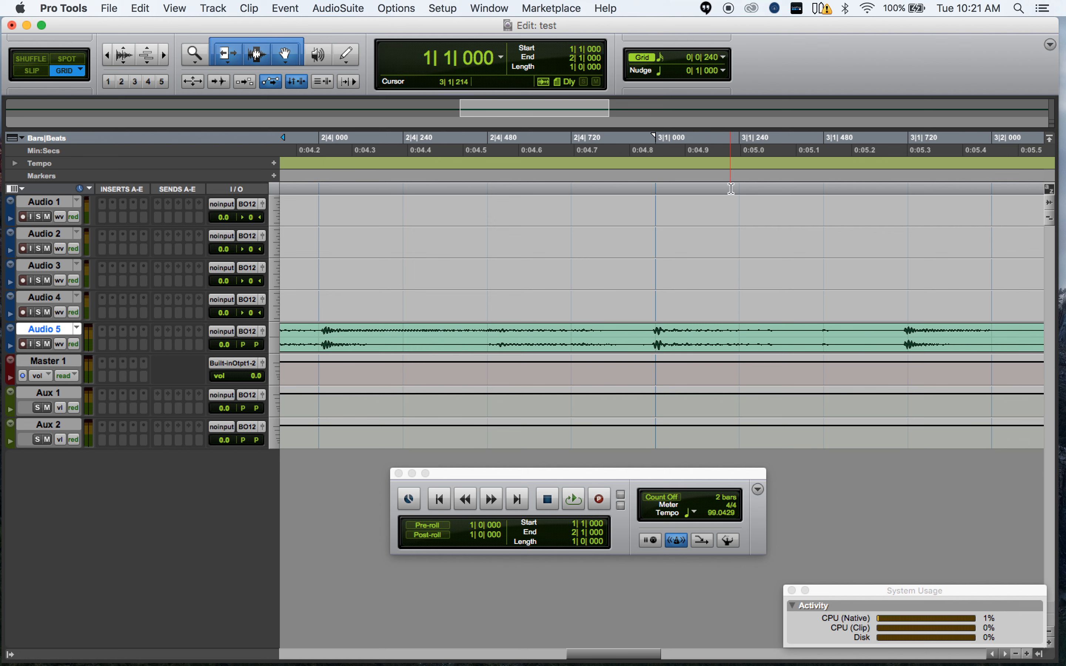
left_click_drag(723, 510, 721, 150)
left_click_drag(721, 515, 740, 193)
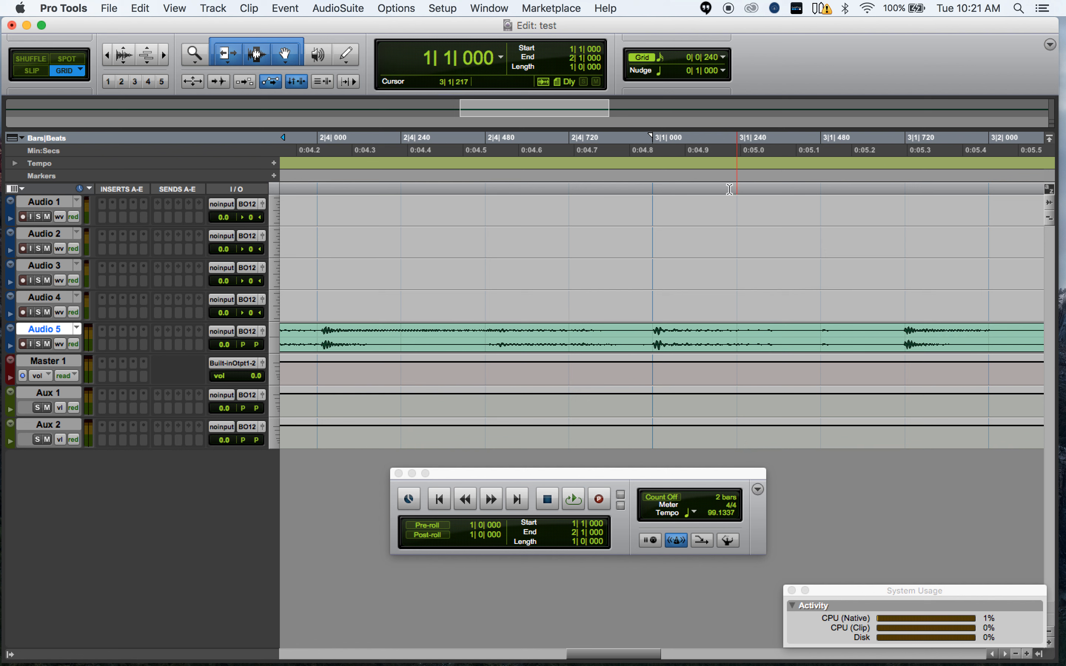
Check the earlier Audio 5 hits against the grid back to bar 1 and play the selected first bar
scroll(520, 321, "left", 5)
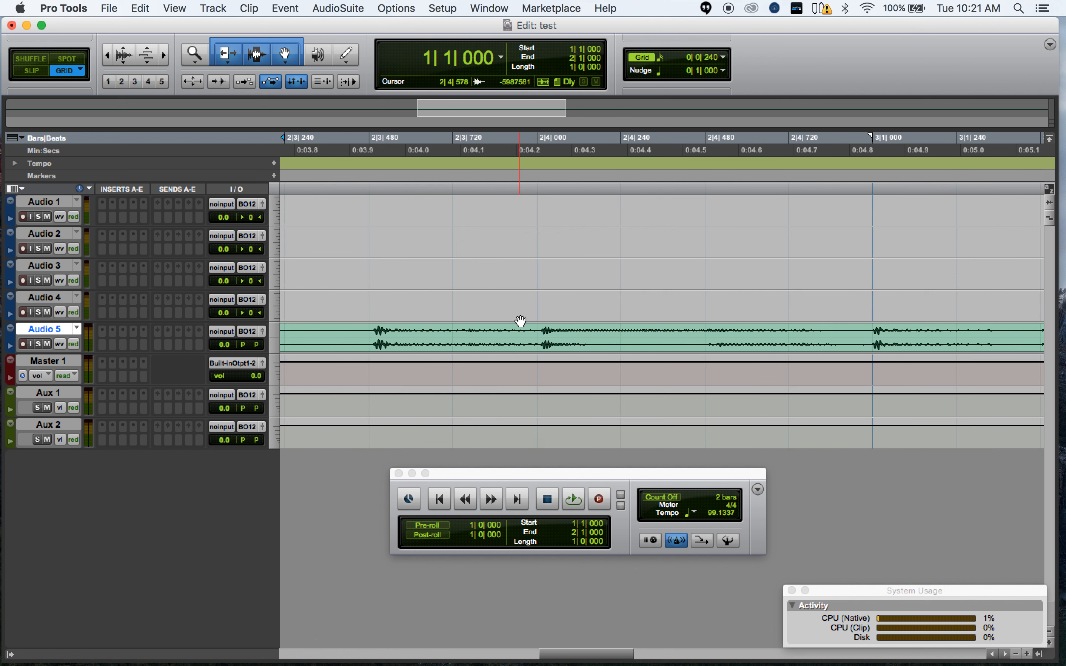
scroll(520, 321, "left", 10)
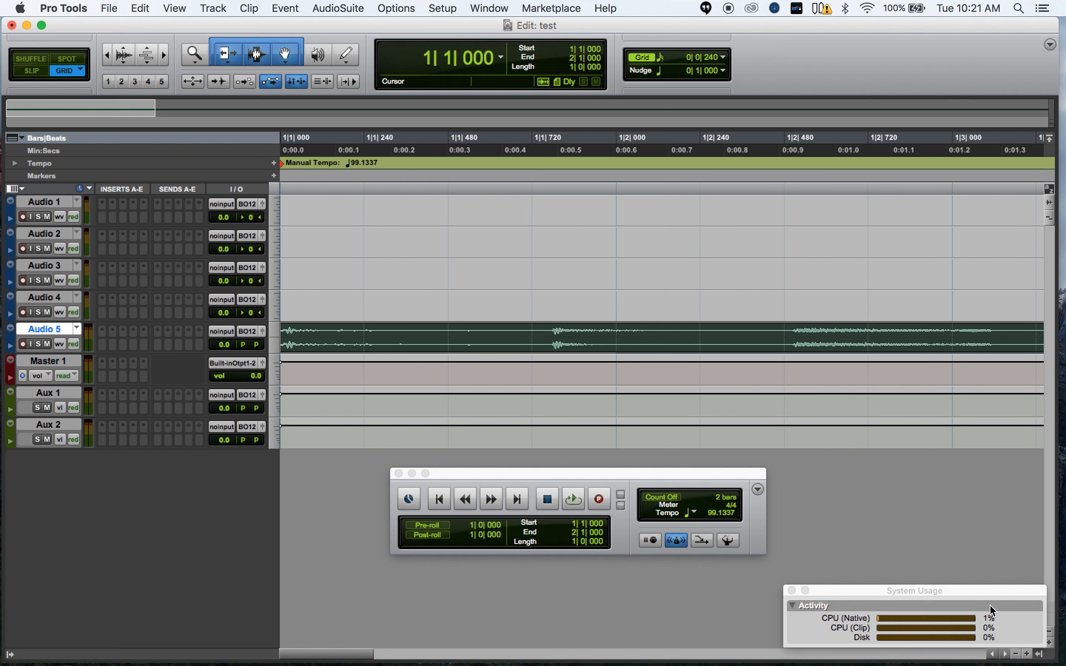
left_click(1016, 654)
left_click(1016, 655)
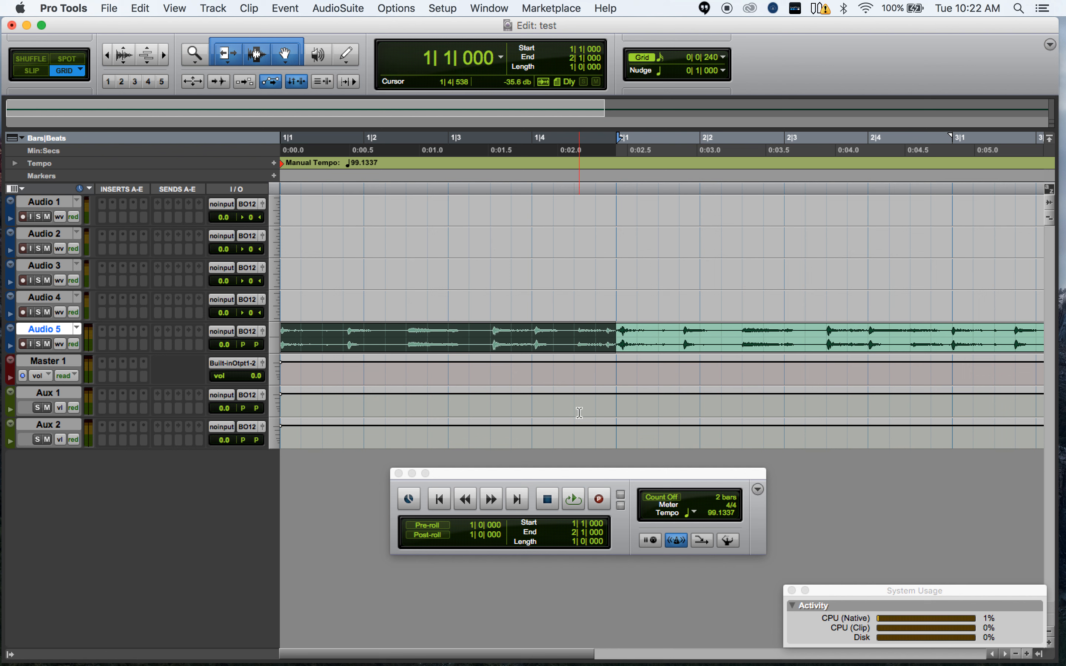
key("space")
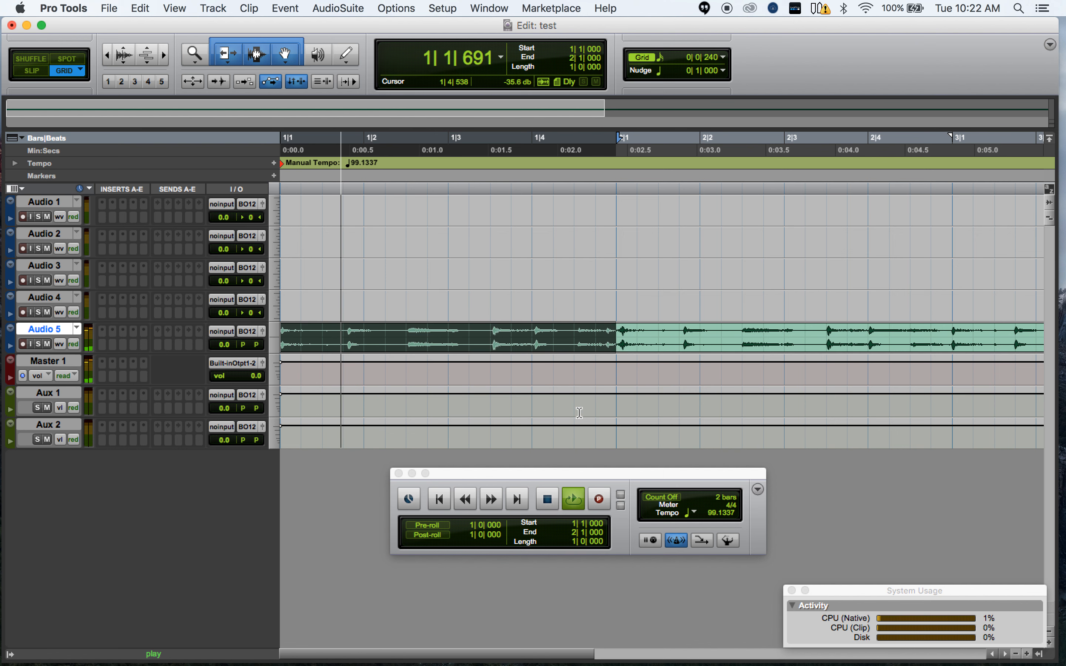
left_click(653, 301)
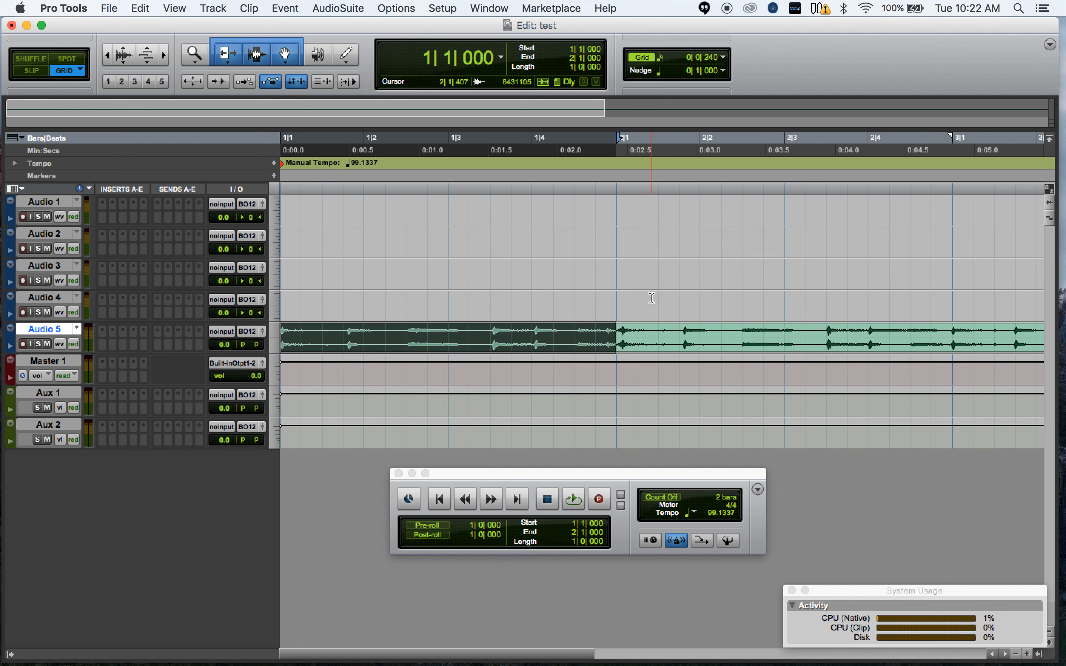
Select the first two bars of the Audio 5 clip, from 1|1|000 to 3|1|000, and play the selection twice
left_click(951, 337)
left_click_drag(952, 337, 171, 331)
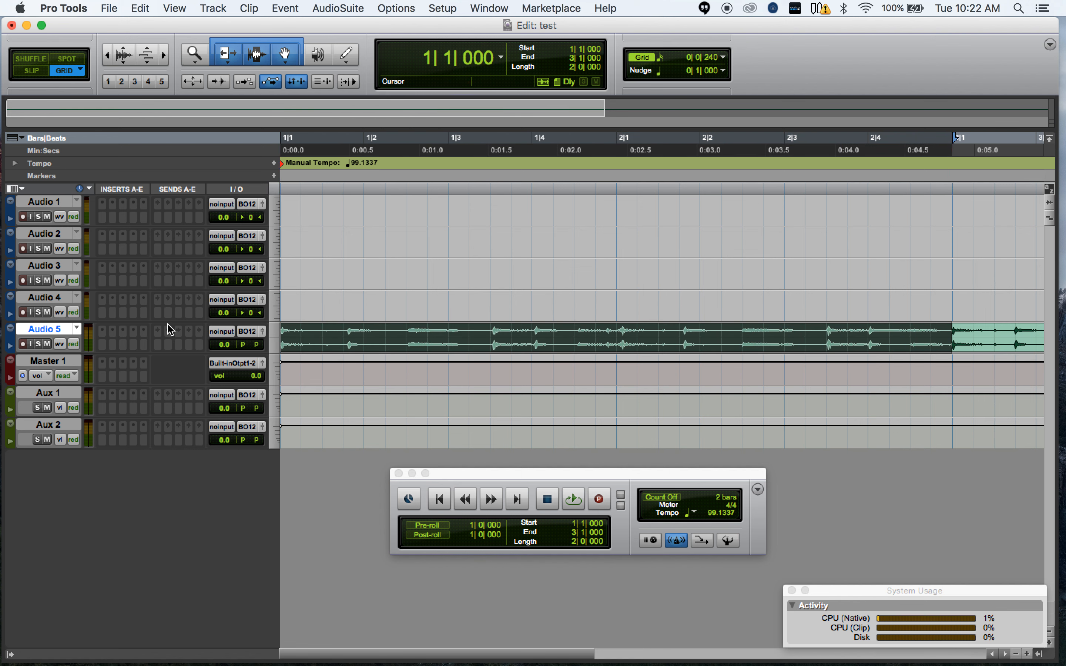
key("space")
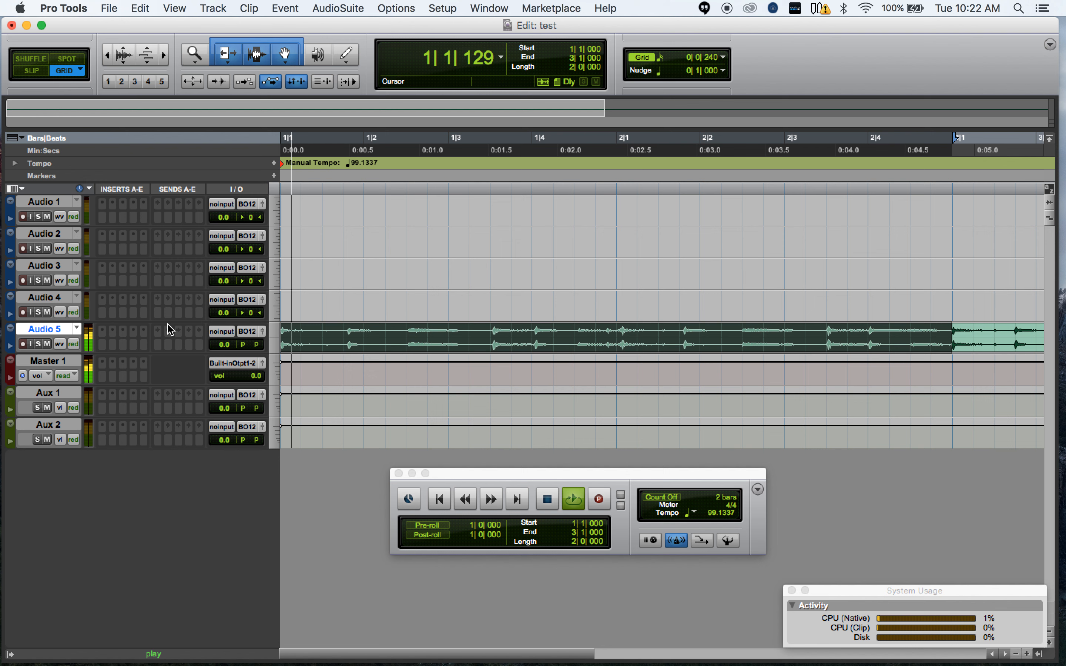
key("space")
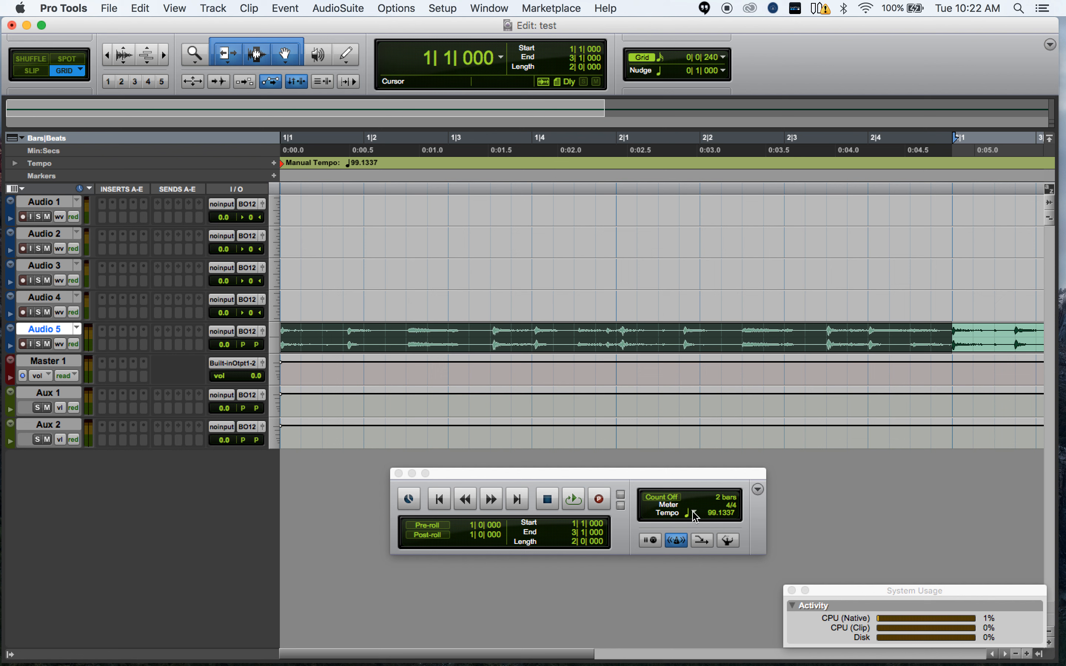
key("space")
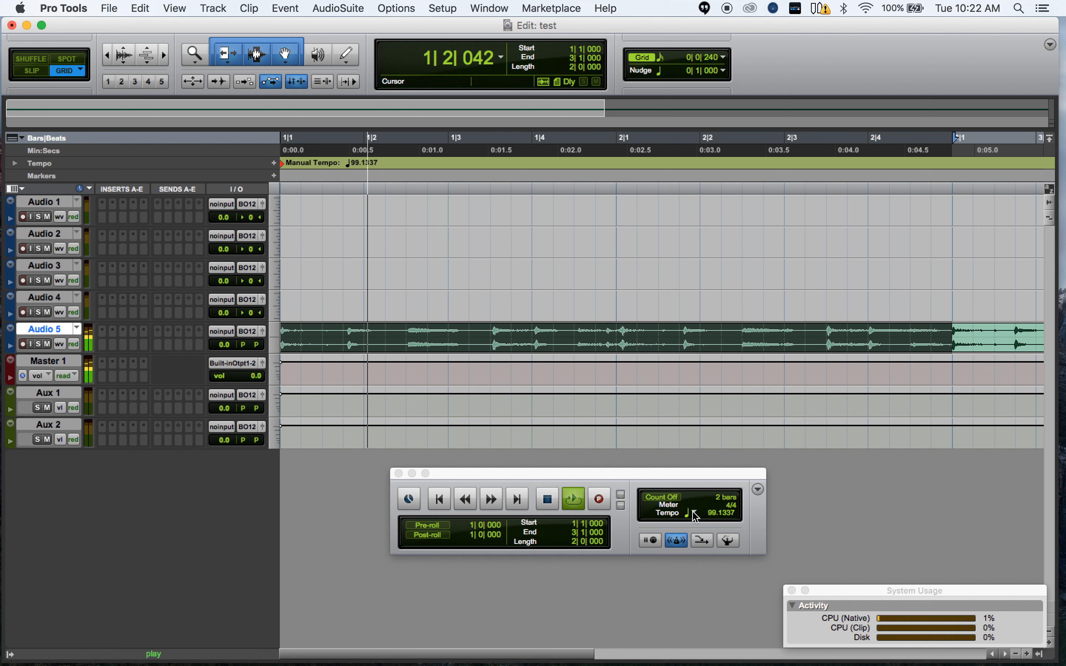
key("space")
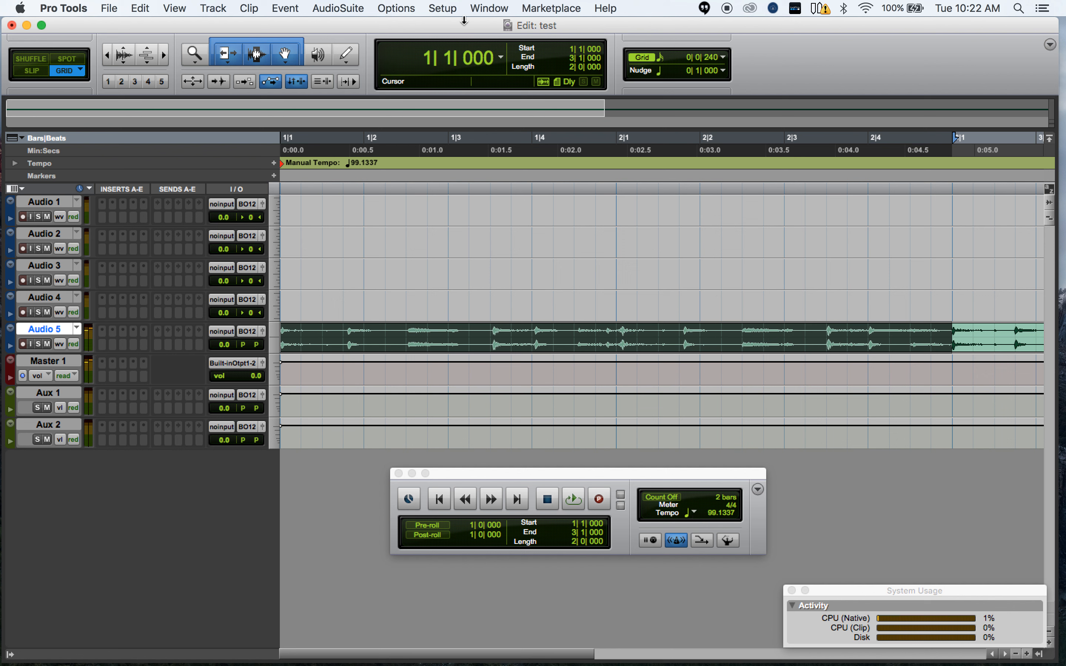
Set the tempo's beat value to 1/8 note and briefly play the selection
left_click(694, 511)
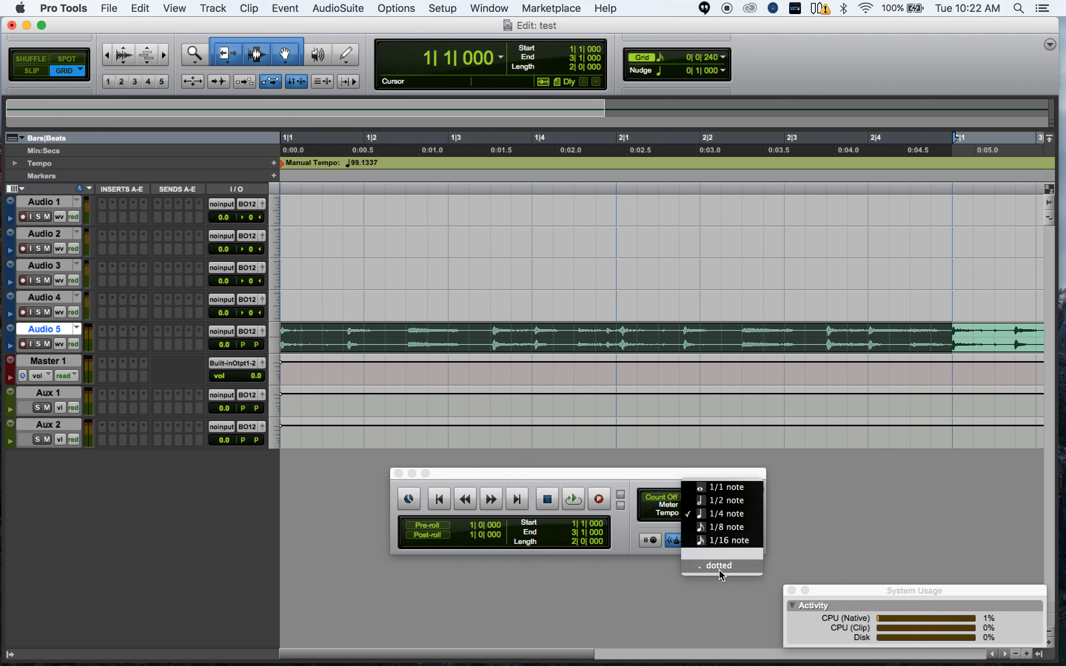
left_click(719, 527)
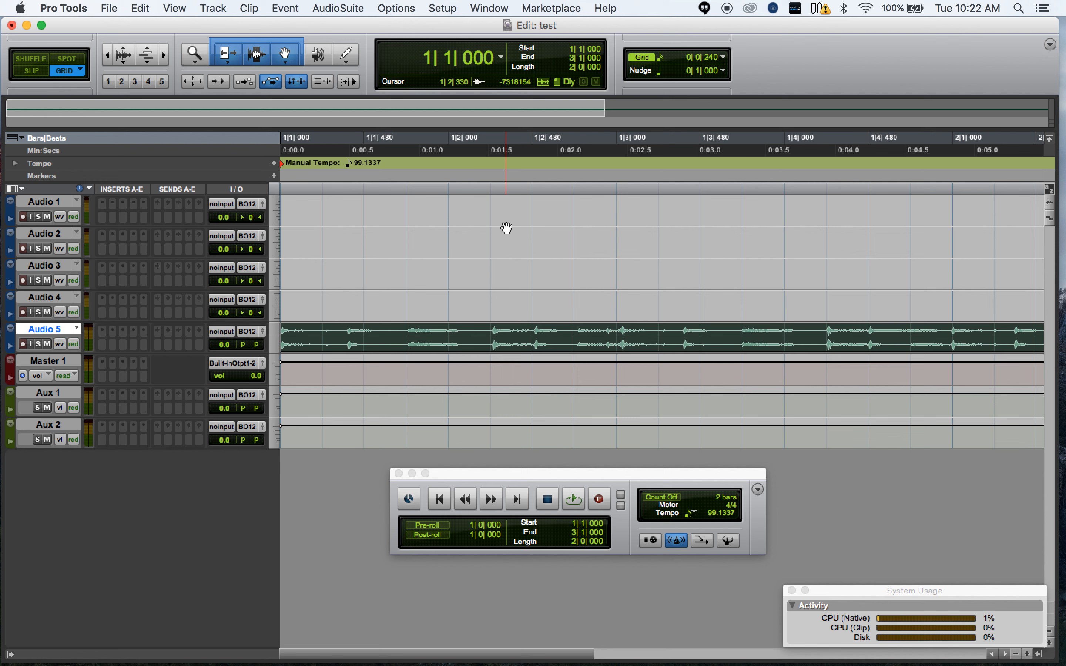
key("space")
key("space")
Set the tempo's beat value to 1/1 note, play the selection, and dismiss the CPU overload error
left_click(690, 513)
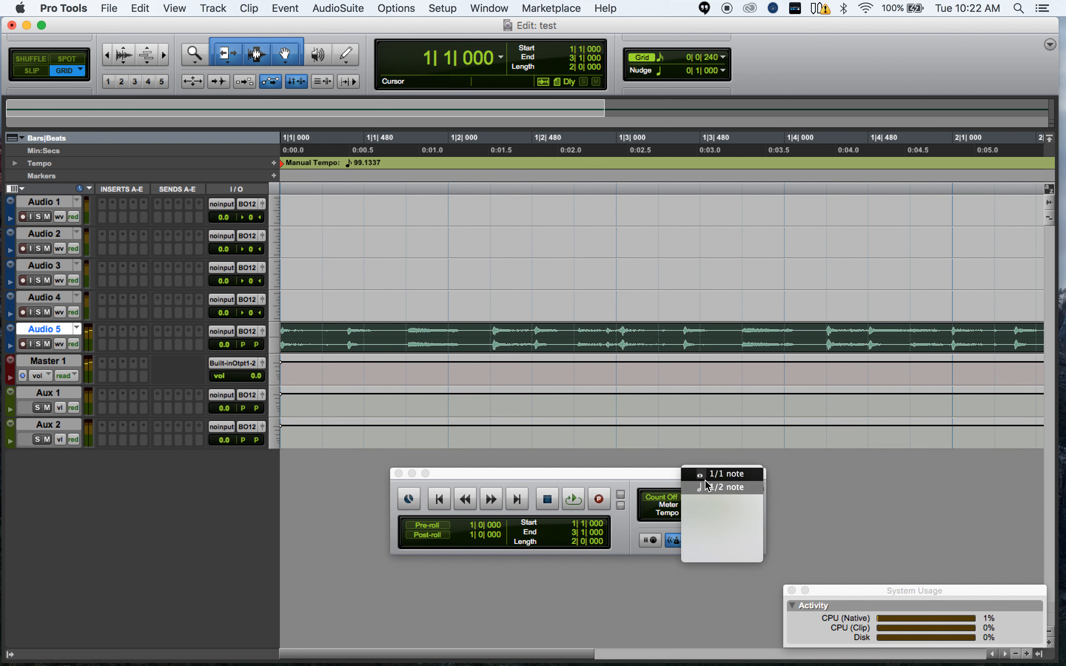
left_click(707, 485)
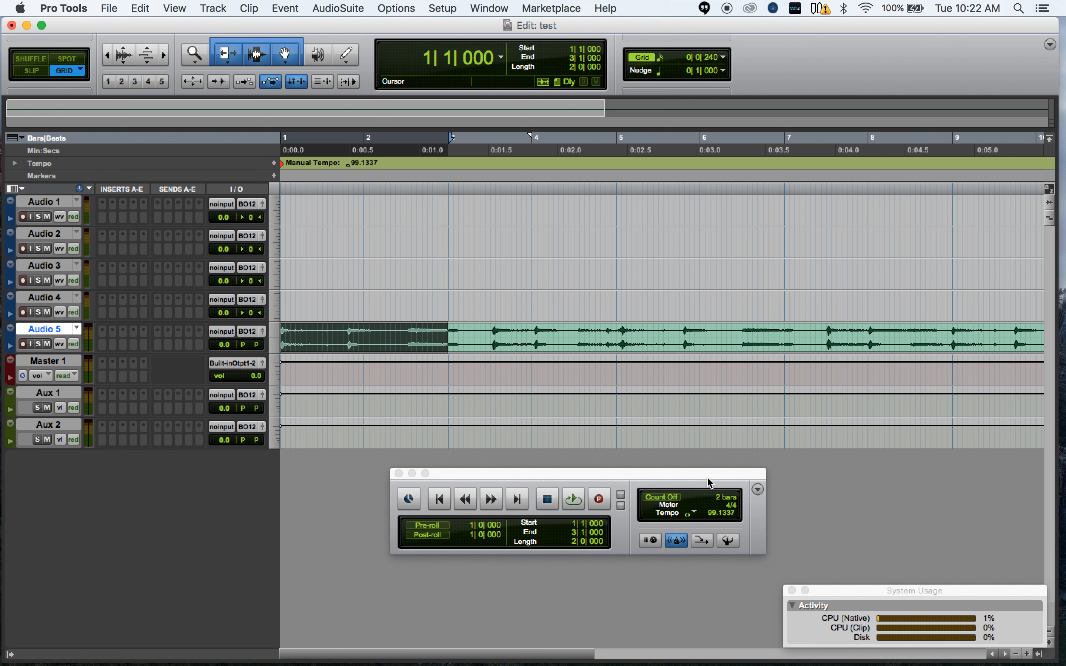
key("space")
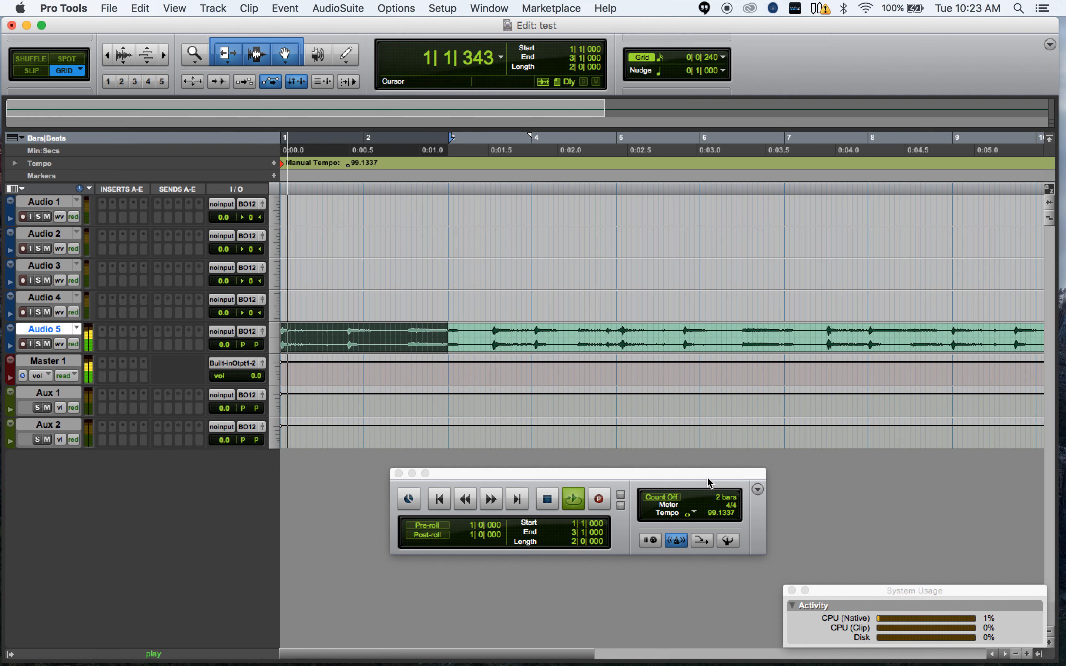
key("space")
key("space")
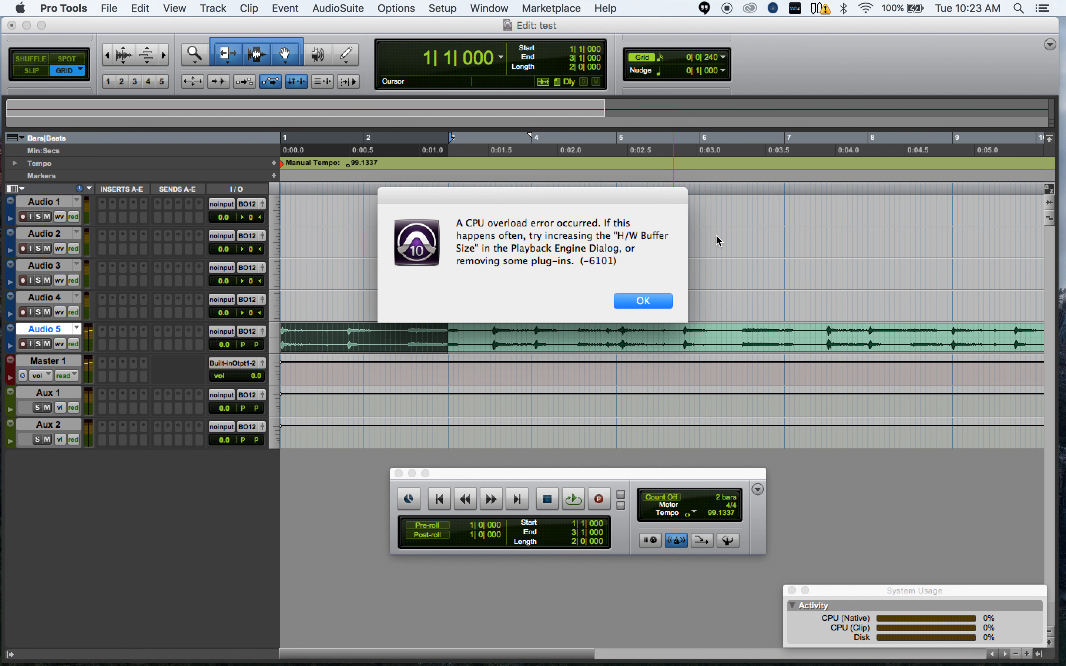
left_click(646, 302)
Set the tempo's beat value to 1/2 note, play the selection and stop it
left_click(693, 512)
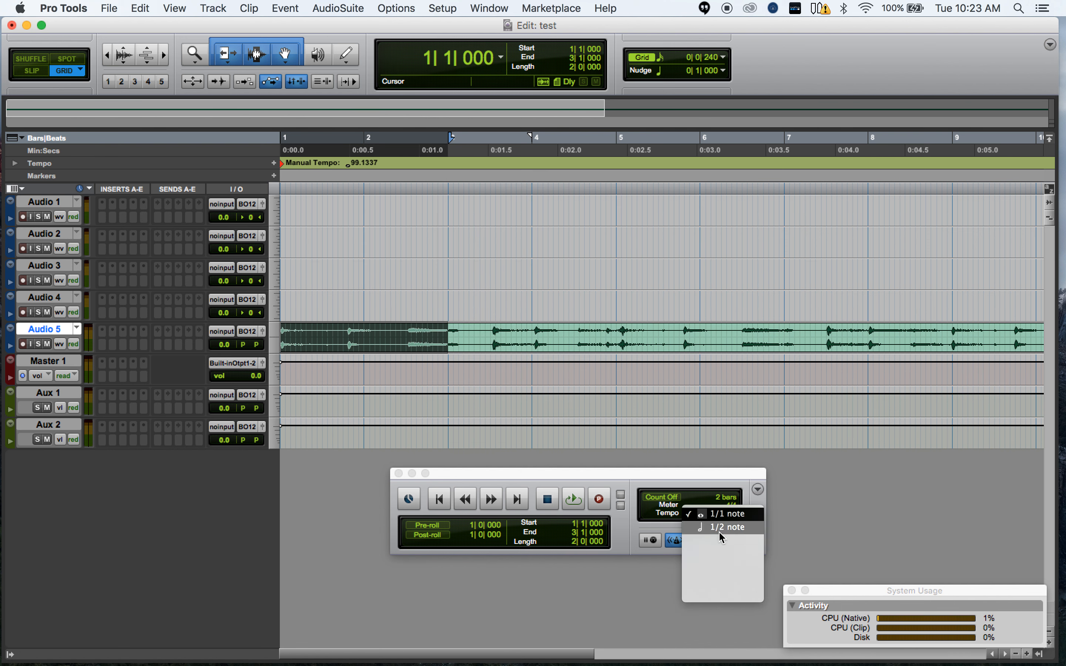
left_click(709, 512)
key("space")
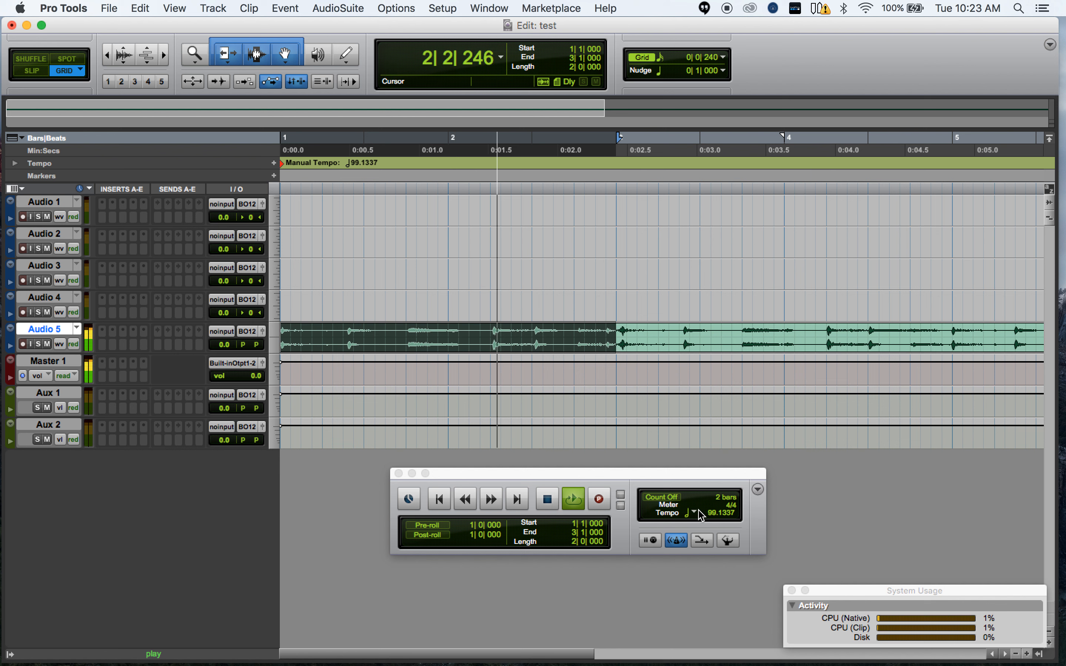
key("space")
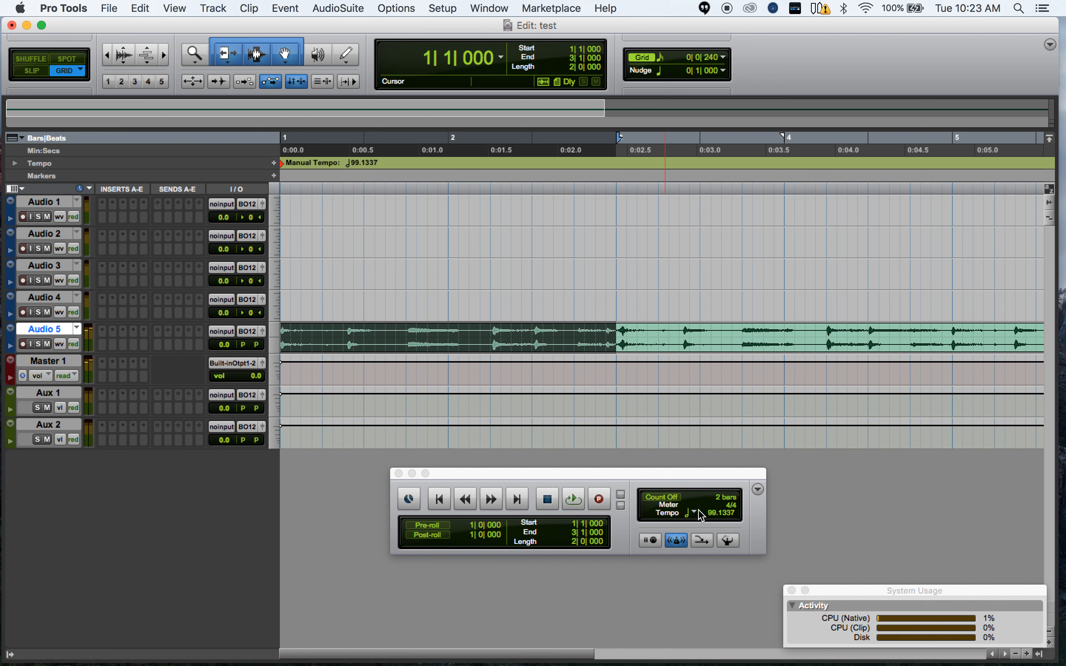
Return the tempo's beat value to 1/4 note, play the two-bar selection and stop playback
left_click(695, 513)
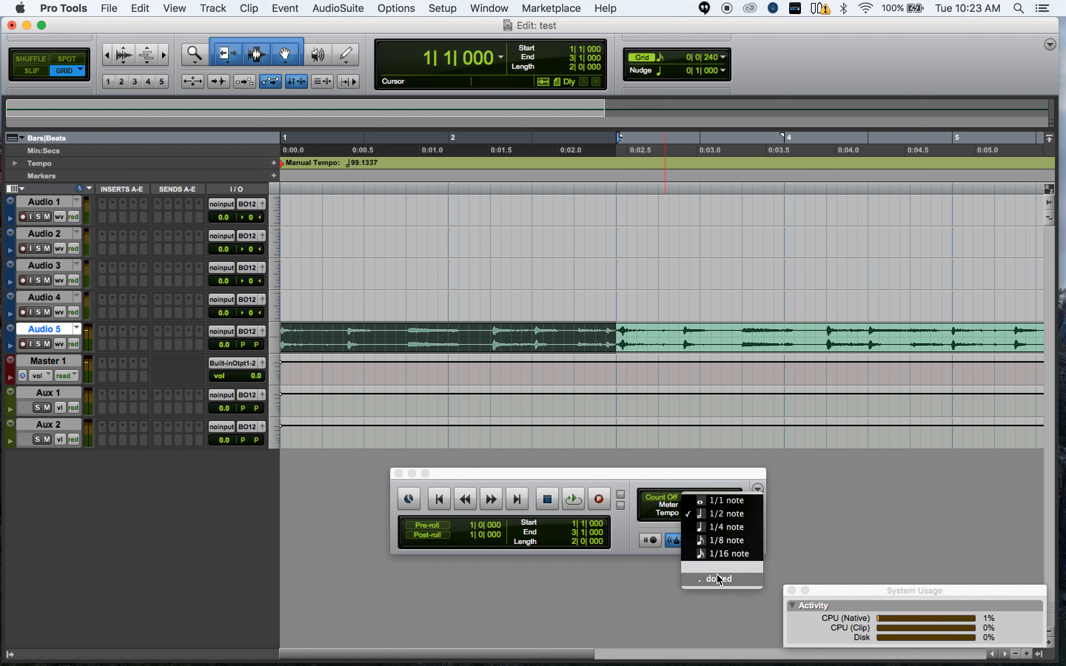
left_click(716, 528)
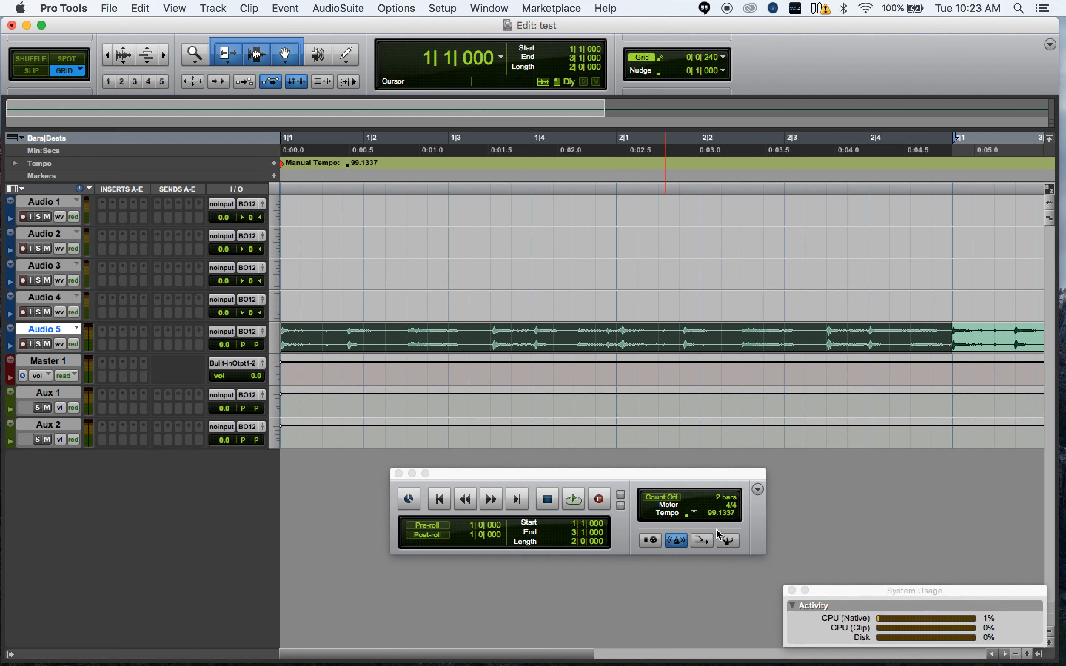
key("space")
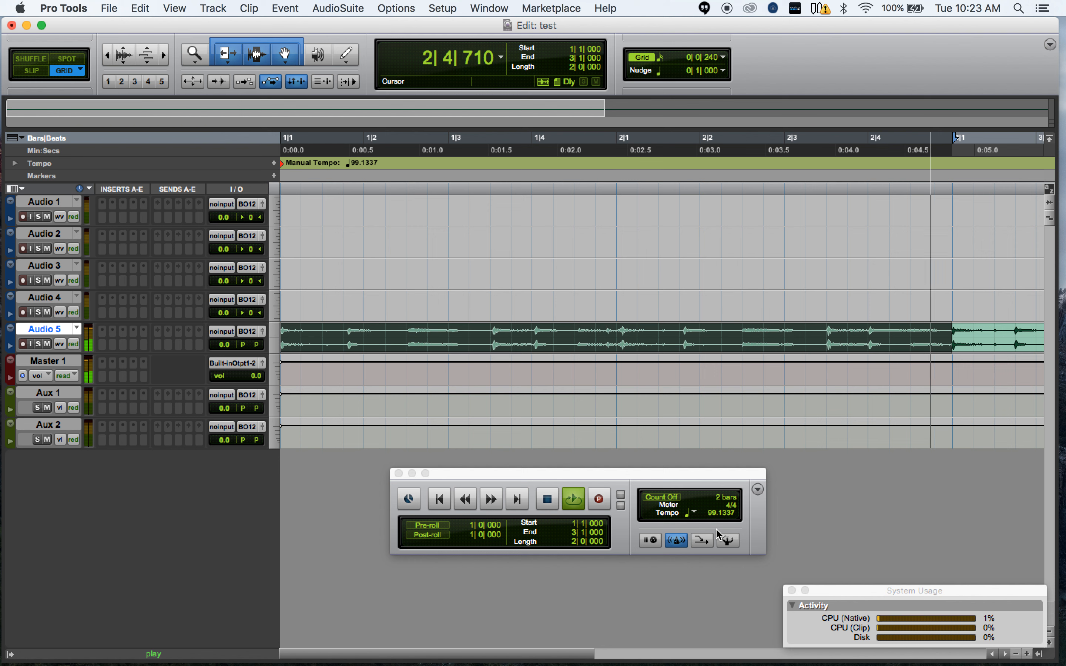
left_click(691, 512)
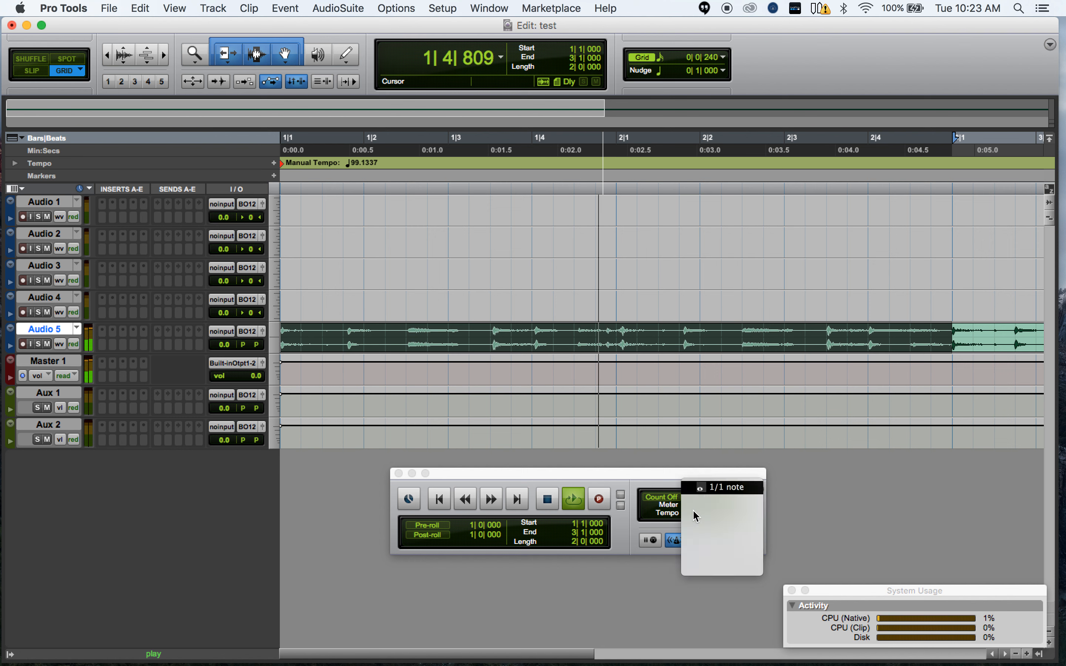
left_click(622, 476)
key("space")
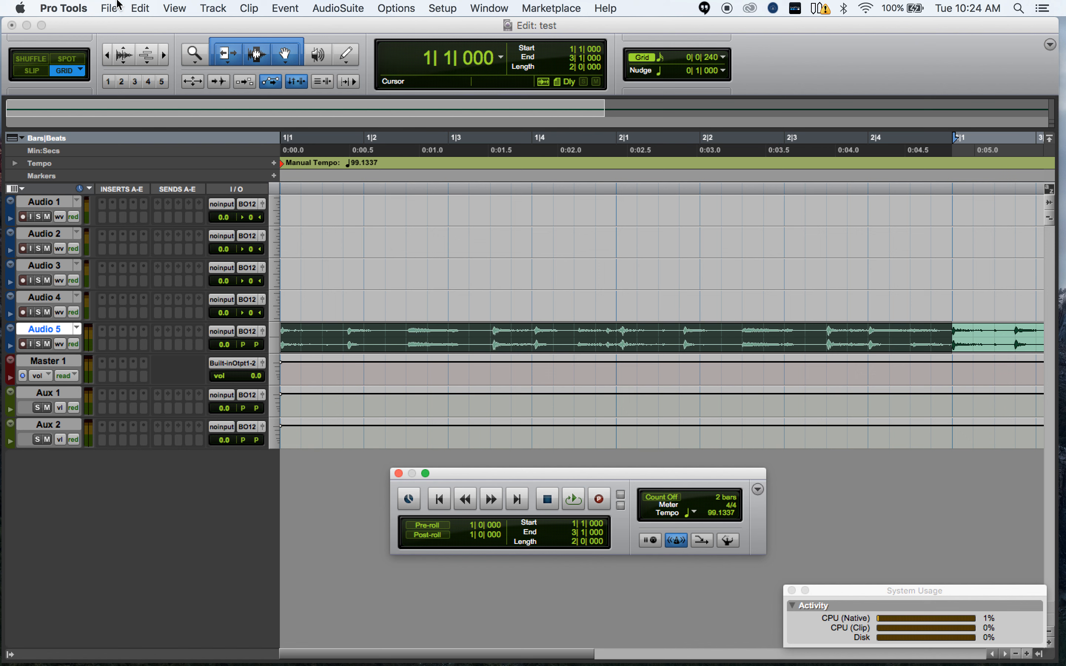
Save the session and begin quitting Pro Tools
left_click(109, 8)
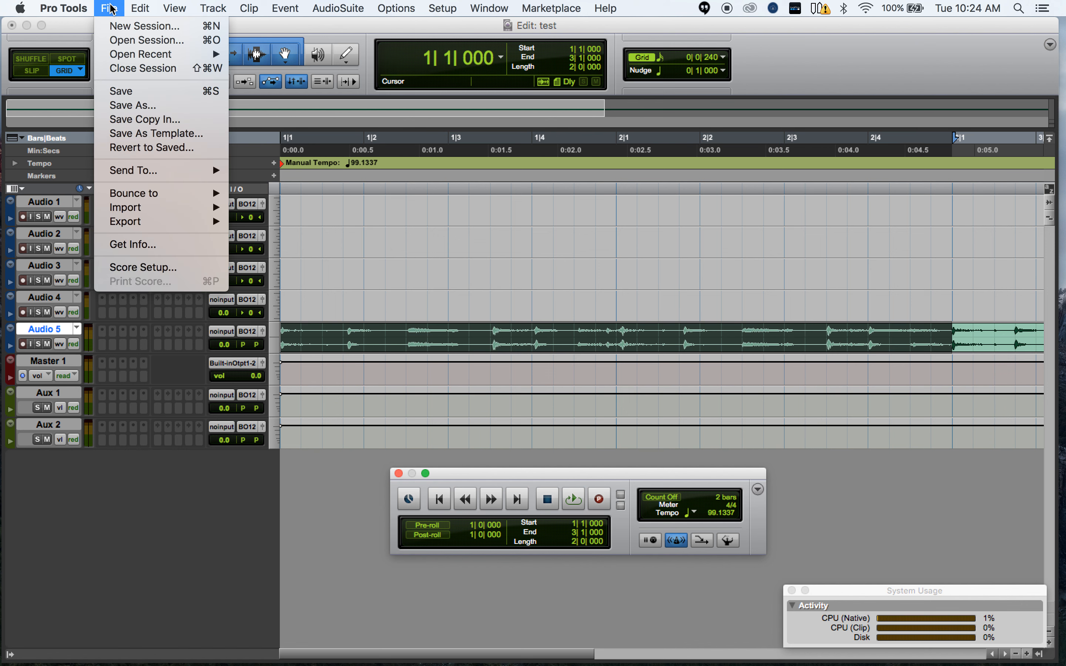
left_click(128, 90)
left_click(63, 8)
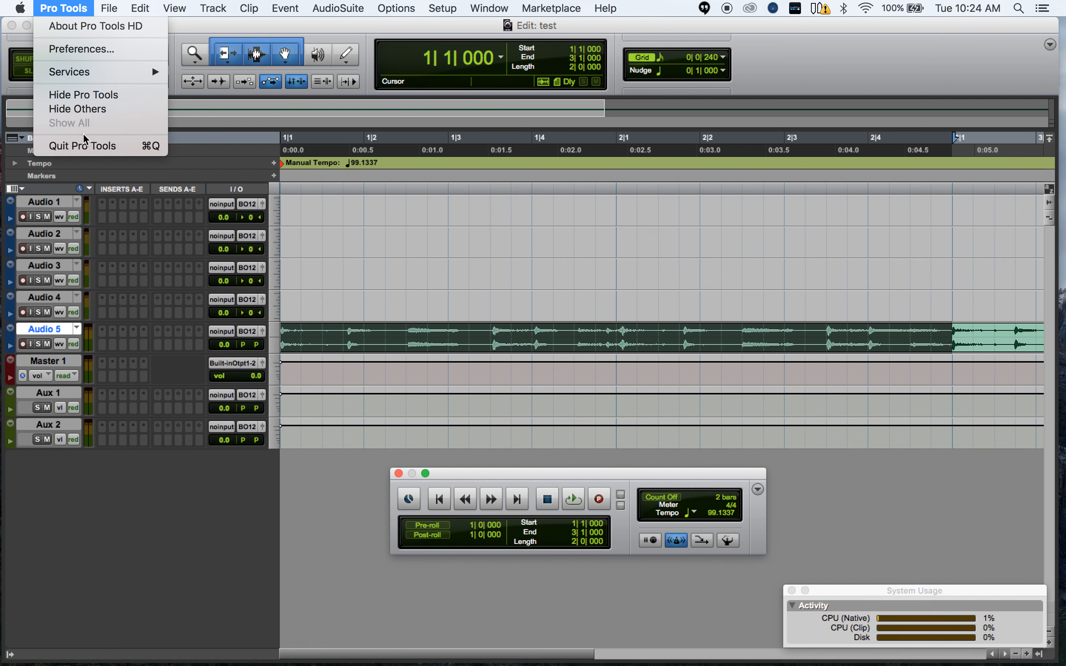